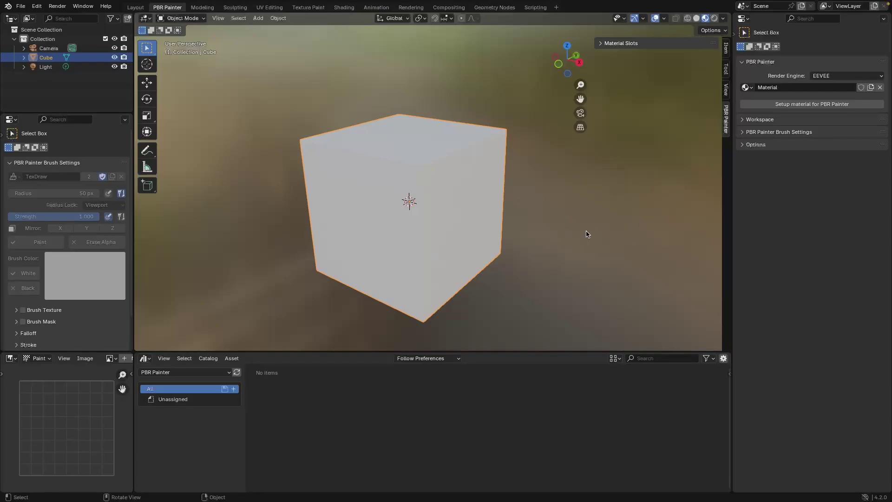
{"action": "left_click", "coordinate": [806, 108]}
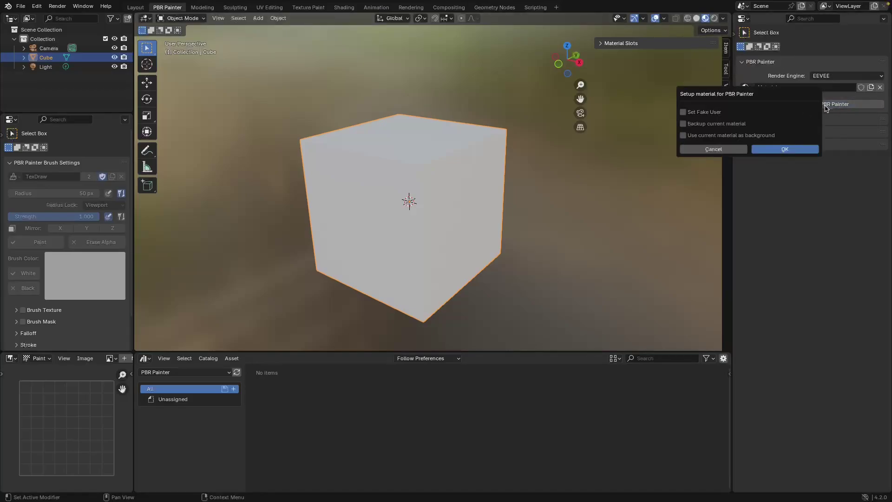
{"action": "left_click", "coordinate": [699, 114]}
{"action": "key", "text": "Return"}
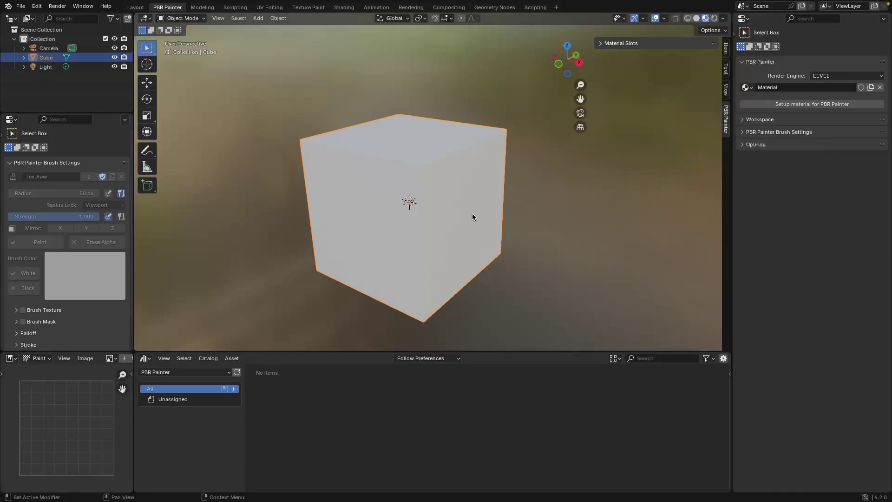
Switch the asset browser area to the Shader Editor, showing the cube's material nodes
{"action": "left_click", "coordinate": [144, 358]}
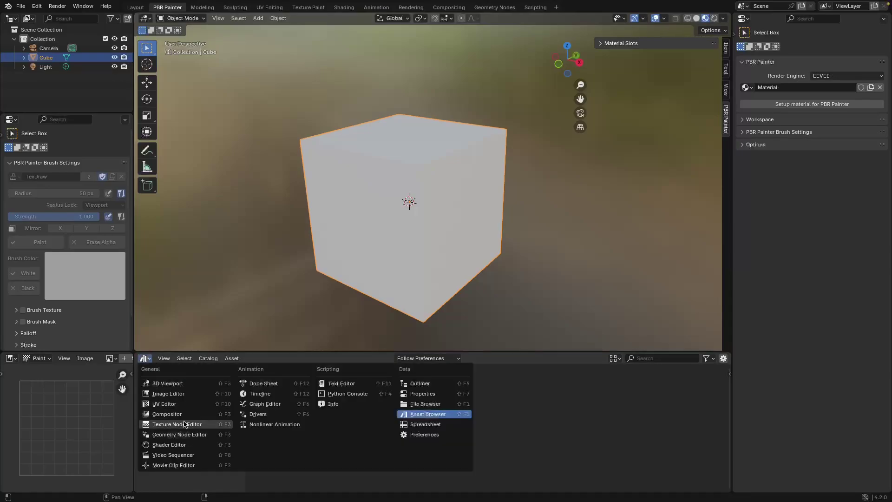
{"action": "left_click", "coordinate": [170, 445]}
{"action": "middle_click_drag", "start_coordinate": [288, 445], "coordinate": [422, 424]}
{"action": "scroll", "coordinate": [349, 418], "scroll_direction": "up", "scroll_amount": 2}
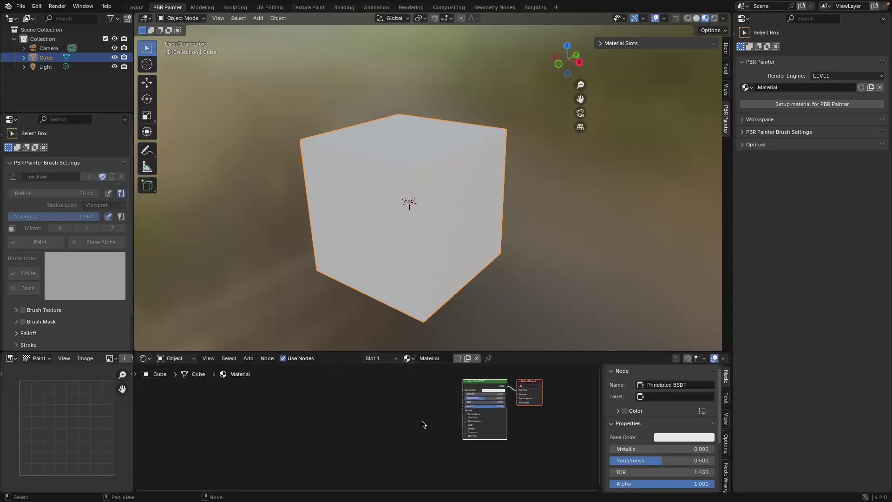
Set up the cube's material for PBR Painter with Set Fake User enabled
{"action": "left_click", "coordinate": [773, 104]}
{"action": "left_click", "coordinate": [656, 104]}
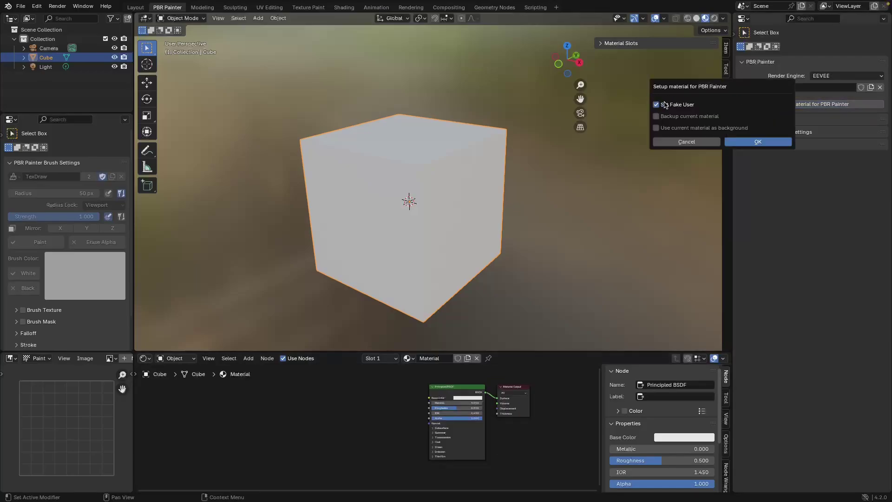
{"action": "left_click", "coordinate": [758, 142]}
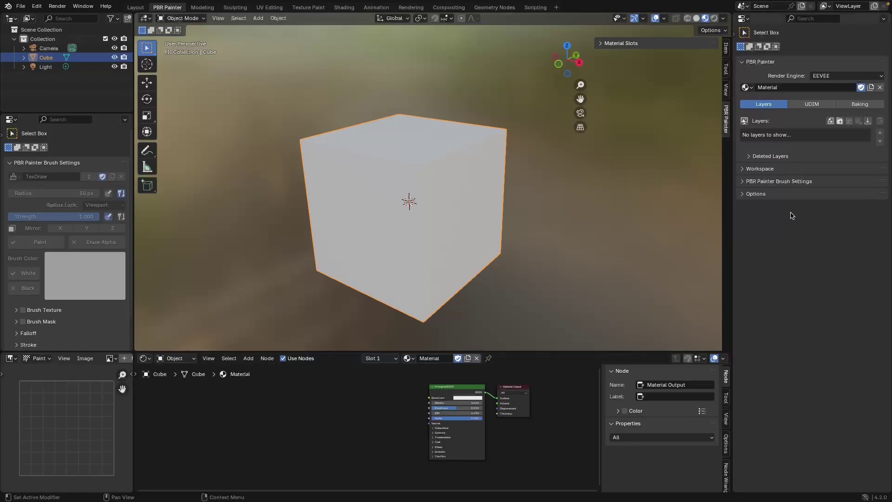
Change the background layer's base color to a saturated blue-violet
{"action": "left_click", "coordinate": [745, 122]}
{"action": "left_click", "coordinate": [734, 124]}
{"action": "left_click", "coordinate": [734, 125]}
{"action": "left_click_drag", "start_coordinate": [752, 165], "coordinate": [771, 160]}
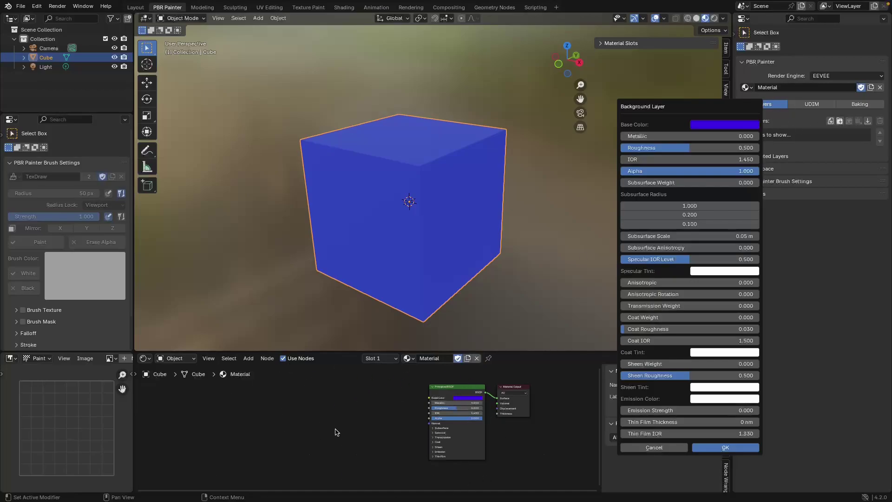
{"action": "key", "text": "Escape"}
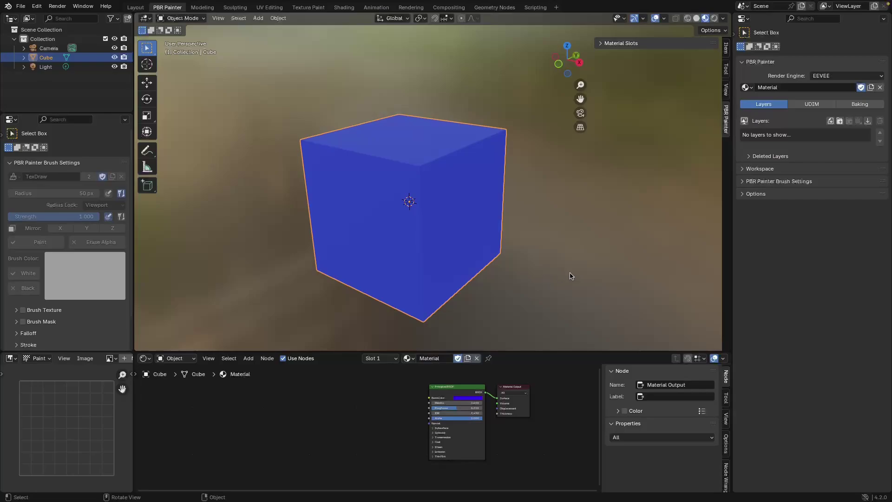
Add a Standard, Filled layer to the material and enable its Color channel
{"action": "left_click", "coordinate": [831, 122]}
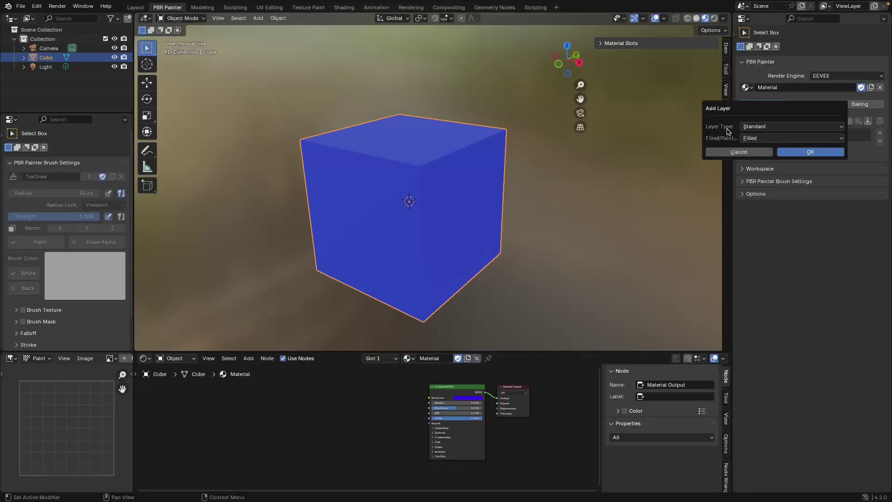
{"action": "left_click", "coordinate": [798, 152]}
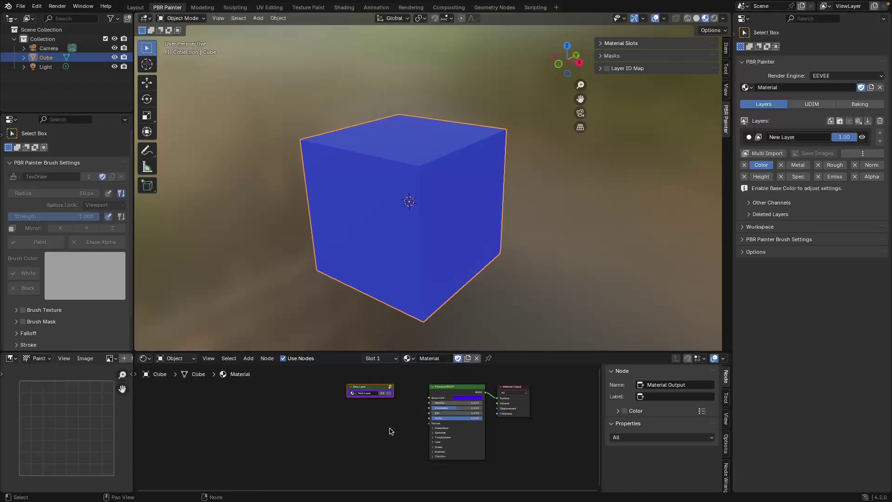
{"action": "left_click", "coordinate": [744, 166]}
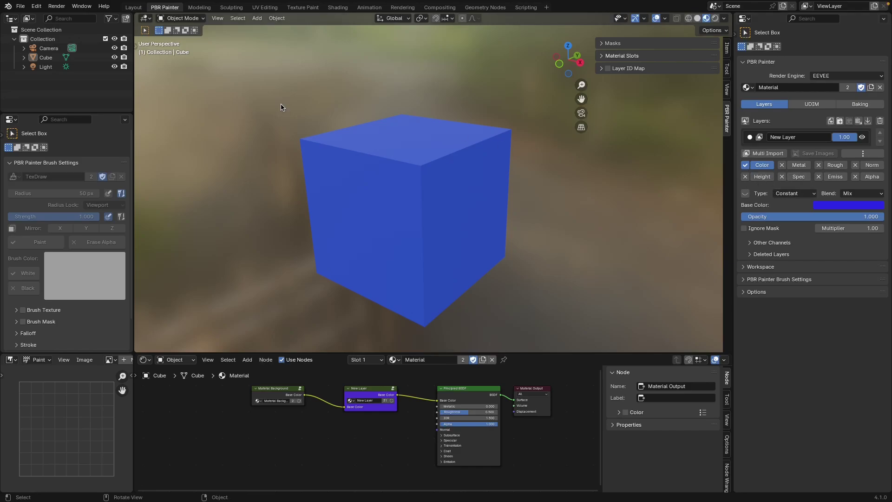
Set Auto-refresh materials to Cycles Only in the PBR Painter add-on preferences
{"action": "left_click", "coordinate": [37, 8]}
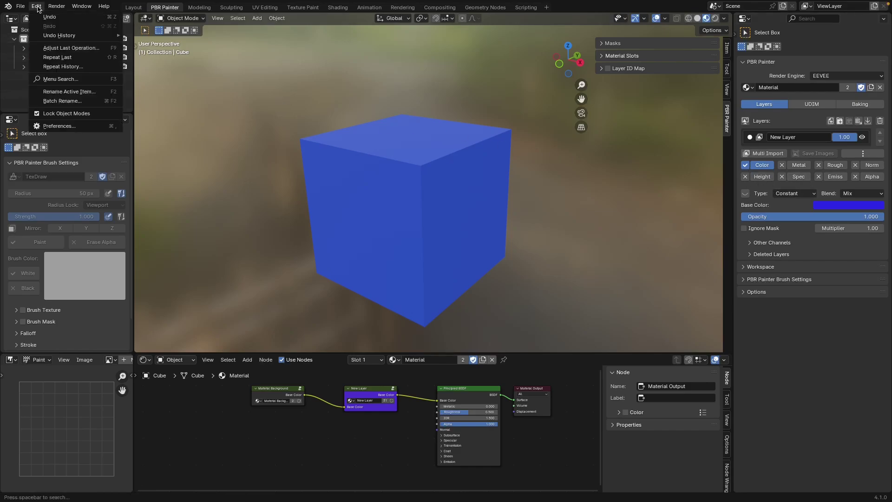
{"action": "left_click", "coordinate": [72, 128]}
{"action": "scroll", "coordinate": [163, 186], "scroll_direction": "down", "scroll_amount": 2}
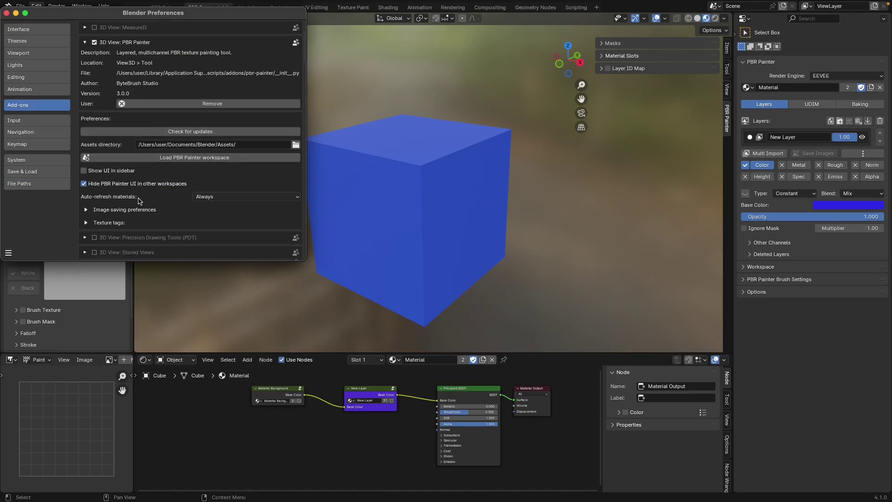
{"action": "left_click", "coordinate": [207, 197]}
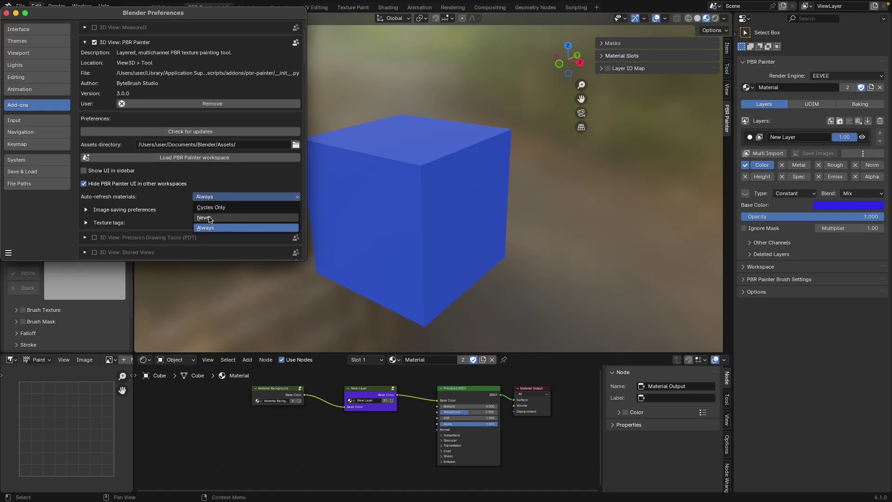
{"action": "left_click", "coordinate": [212, 208]}
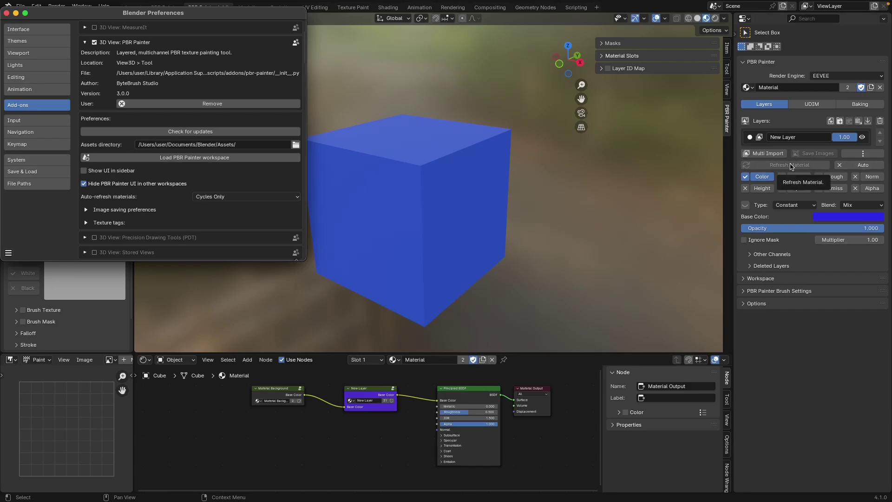
Return the add-on's Auto-refresh materials preference to Always and close the preferences
{"action": "left_click", "coordinate": [243, 199]}
{"action": "left_click", "coordinate": [226, 231]}
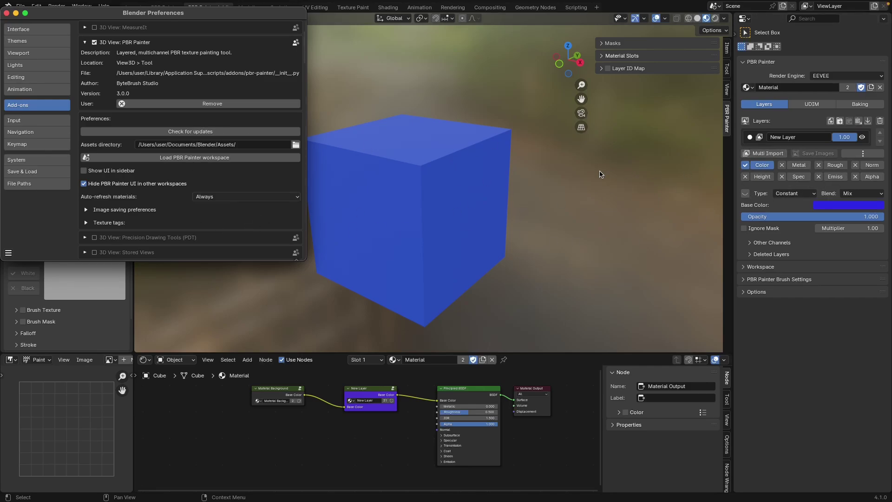
{"action": "left_click", "coordinate": [6, 14]}
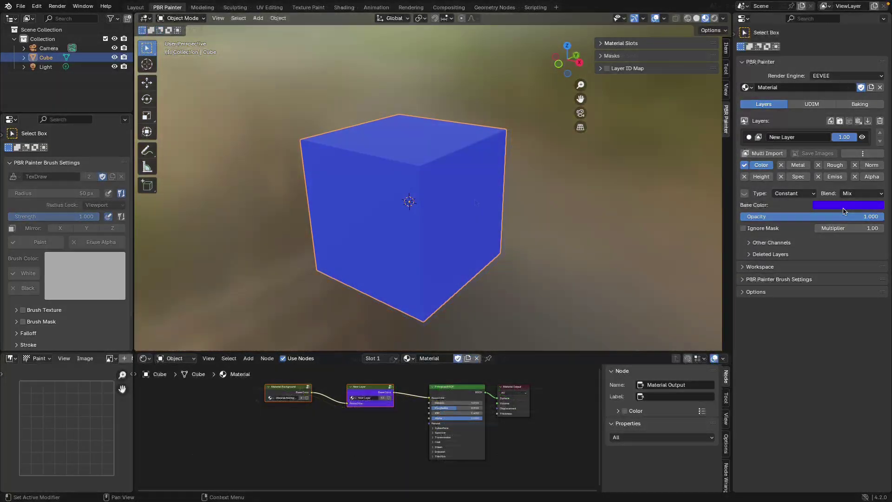
Change the new layer's base color to yellow
{"action": "left_click", "coordinate": [848, 205]}
{"action": "mouse_move", "coordinate": [856, 70]}
{"action": "left_mouse_down"}
{"action": "mouse_move", "coordinate": [818, 59]}
{"action": "mouse_move", "coordinate": [796, 76]}
{"action": "mouse_move", "coordinate": [788, 91]}
{"action": "mouse_move", "coordinate": [800, 129]}
{"action": "mouse_move", "coordinate": [819, 138]}
{"action": "mouse_move", "coordinate": [800, 129]}
{"action": "left_mouse_up"}
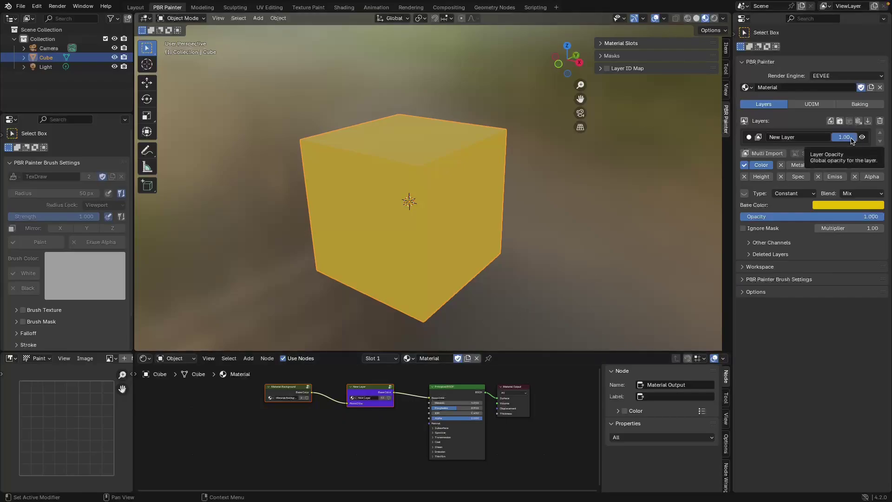
Lower the yellow layer's opacity to 0.00 to check the background layer, and restore the opacity to 1.00
{"action": "left_click_drag", "start_coordinate": [854, 141], "coordinate": [831, 140]}
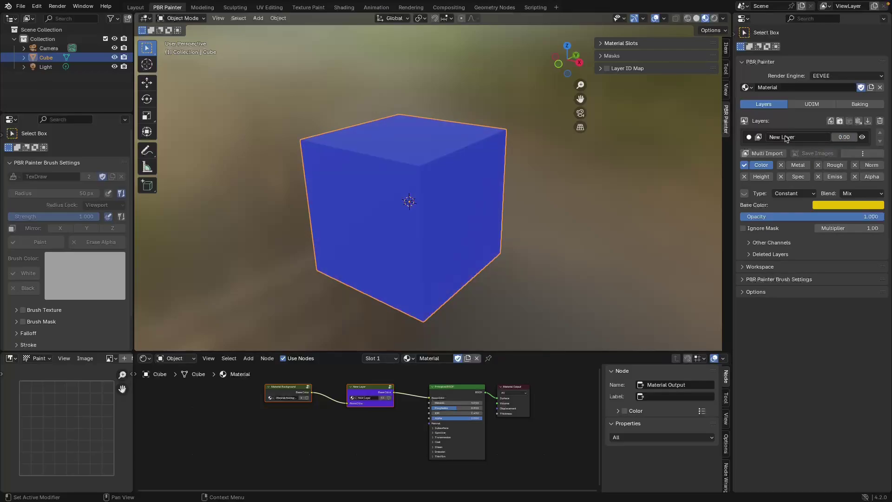
{"action": "left_click", "coordinate": [744, 121]}
{"action": "left_click", "coordinate": [739, 128]}
{"action": "left_click_drag", "start_coordinate": [744, 248], "coordinate": [763, 250]}
{"action": "left_click_drag", "start_coordinate": [842, 137], "coordinate": [858, 137]}
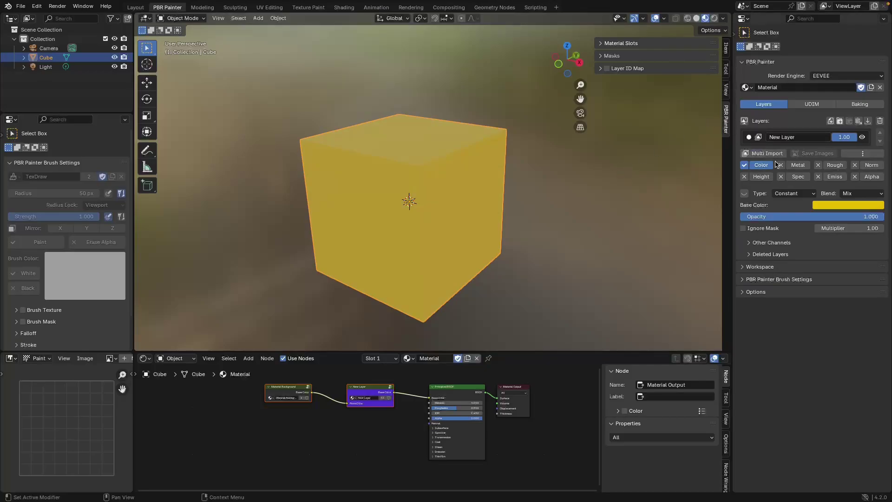
Enable the yellow layer's Metal and Rough channels and set its roughness to 0.170 for a shiny gold look
{"action": "left_click", "coordinate": [794, 165]}
{"action": "mouse_move", "coordinate": [790, 207]}
{"action": "left_mouse_down"}
{"action": "mouse_move", "coordinate": [886, 207]}
{"action": "mouse_move", "coordinate": [764, 205]}
{"action": "left_mouse_up"}
{"action": "left_click", "coordinate": [835, 165]}
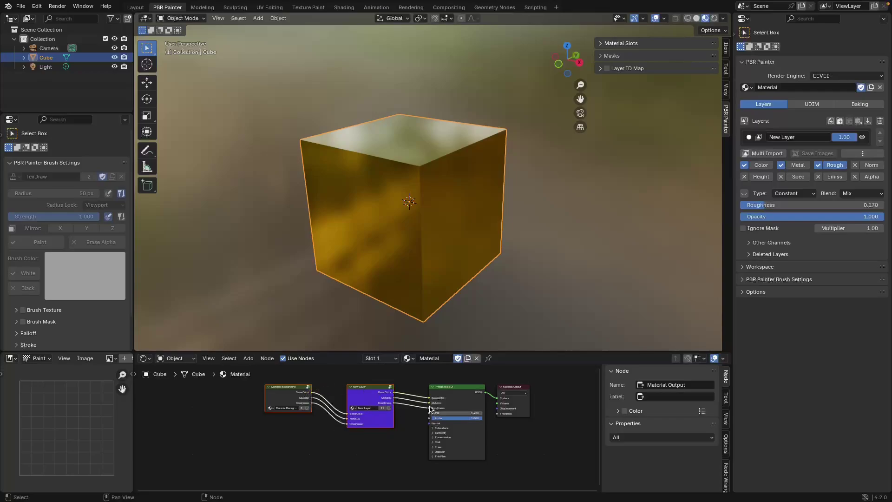
Add a second layer above the gold one with the default layer options and enable its Color channel
{"action": "left_click", "coordinate": [831, 122]}
{"action": "left_click", "coordinate": [807, 155]}
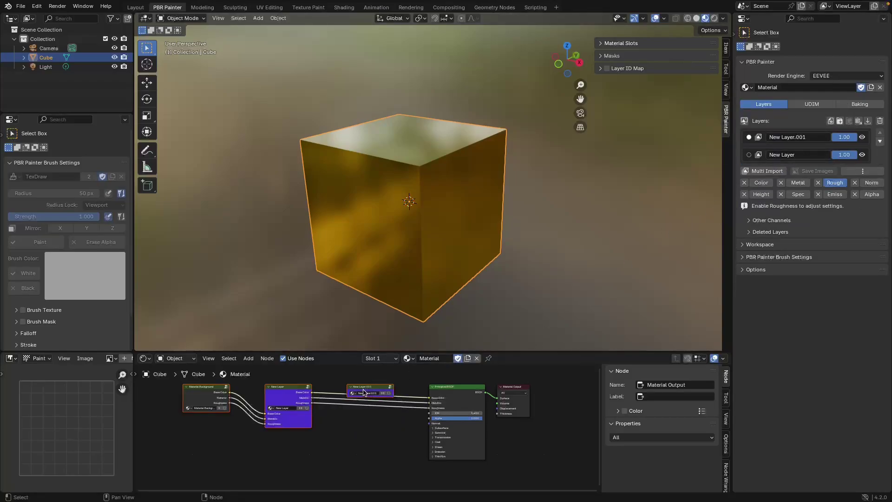
{"action": "left_click", "coordinate": [760, 183]}
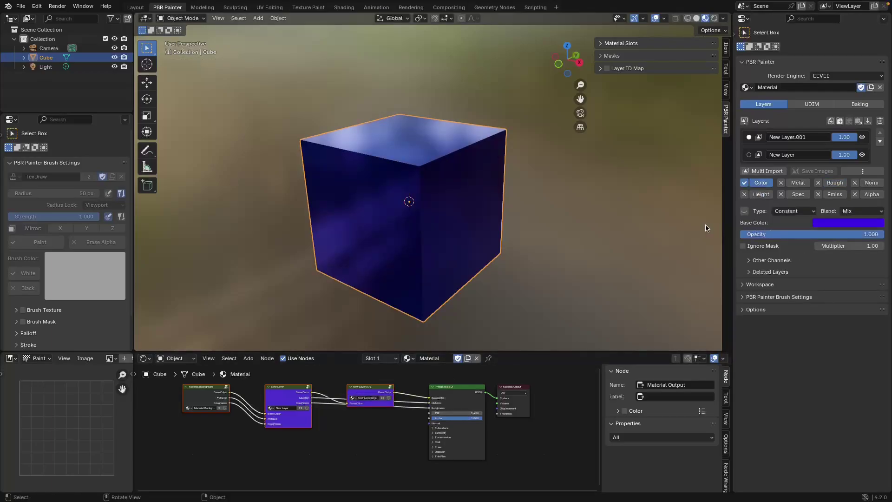
Review the lower gold layer's Color channel settings and reselect the upper layer
{"action": "left_click", "coordinate": [751, 154]}
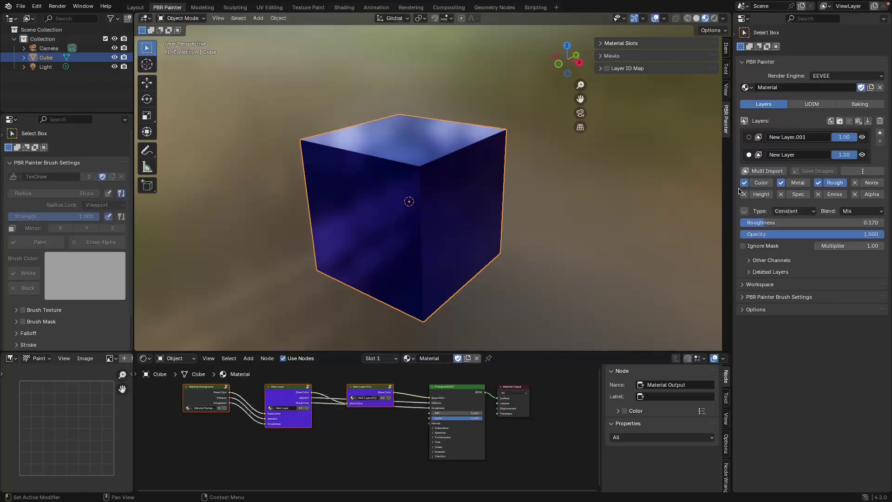
{"action": "left_click", "coordinate": [760, 184]}
{"action": "left_click", "coordinate": [753, 138]}
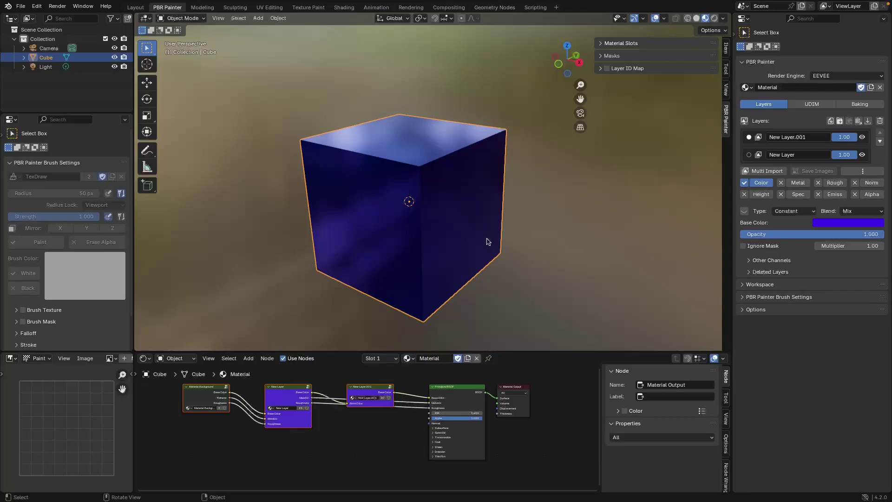
Add a Procedural mask using the Noise texture to the upper blue layer
{"action": "left_click", "coordinate": [619, 57]}
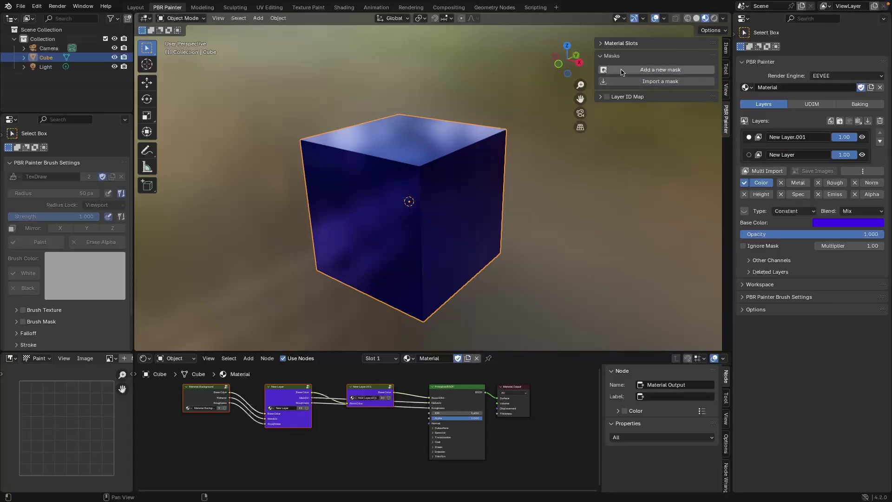
{"action": "left_click", "coordinate": [640, 70]}
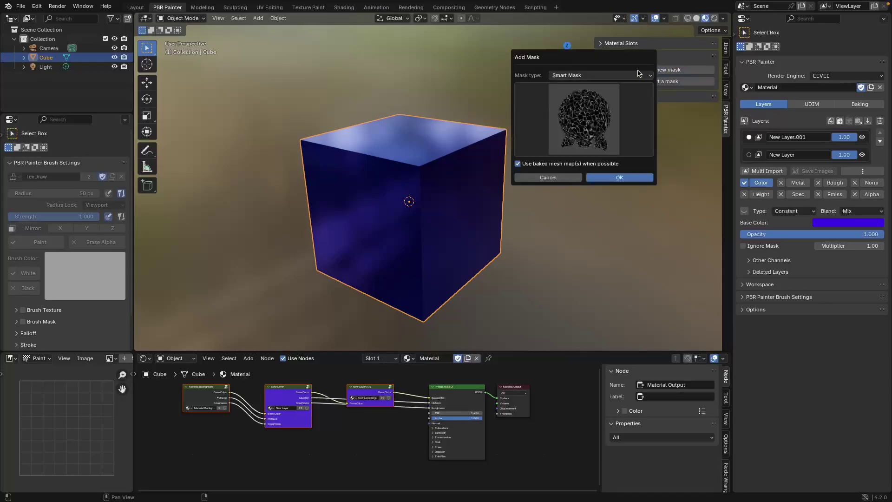
{"action": "left_click", "coordinate": [605, 75]}
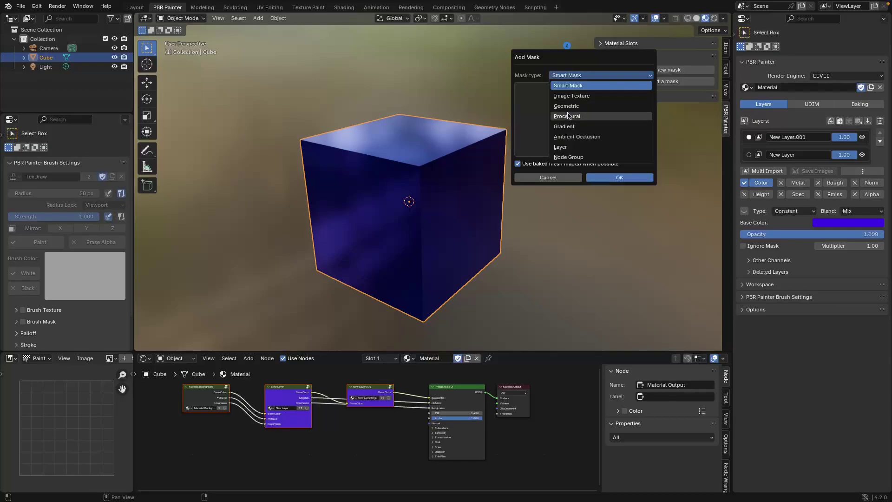
{"action": "left_click", "coordinate": [595, 117]}
{"action": "left_click", "coordinate": [606, 123]}
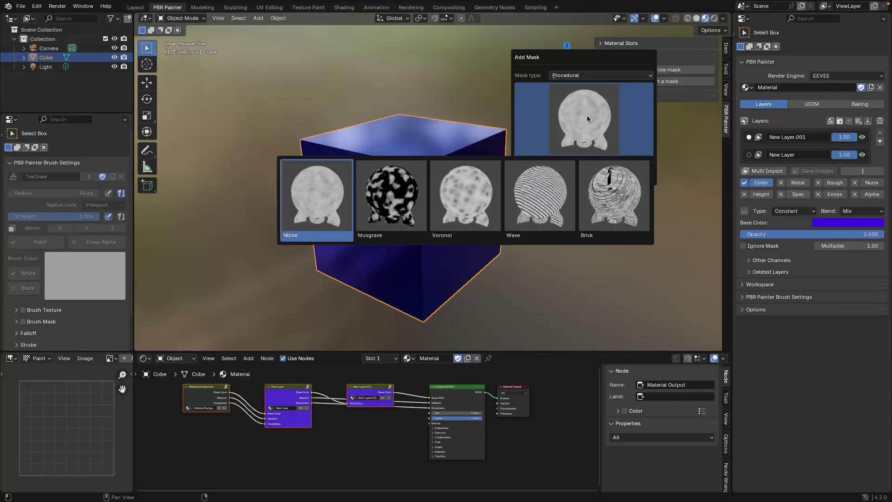
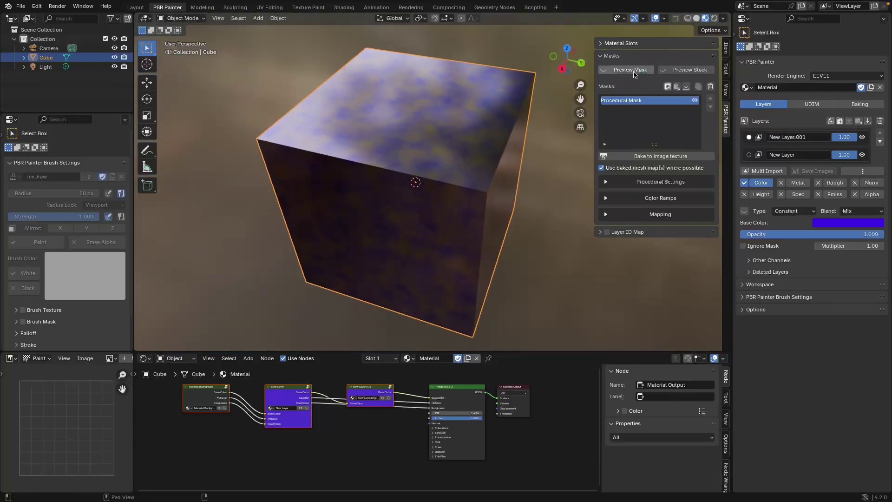
Preview the procedural mask on the cube and examine how it blends the two layers
{"action": "left_click", "coordinate": [630, 70]}
{"action": "left_click", "coordinate": [630, 69]}
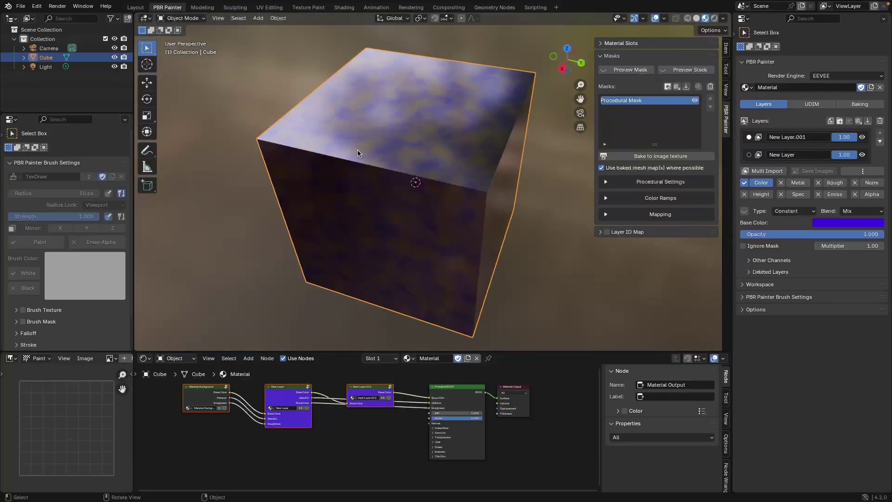
{"action": "middle_click_drag", "start_coordinate": [465, 186], "coordinate": [496, 176]}
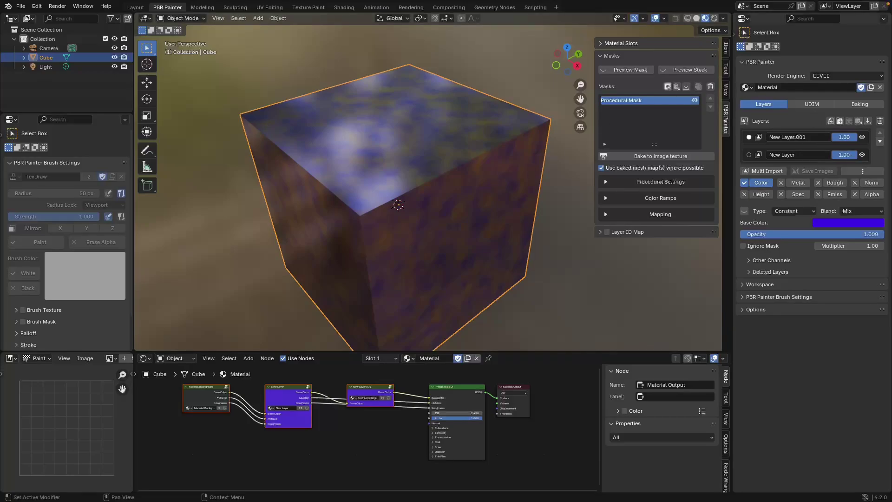
Try a lower opacity for the upper layer, undo it, and toggle the mask preview on and off
{"action": "left_click_drag", "start_coordinate": [849, 139], "coordinate": [818, 139]}
{"action": "key", "text": "ctrl+z"}
{"action": "left_click", "coordinate": [637, 71]}
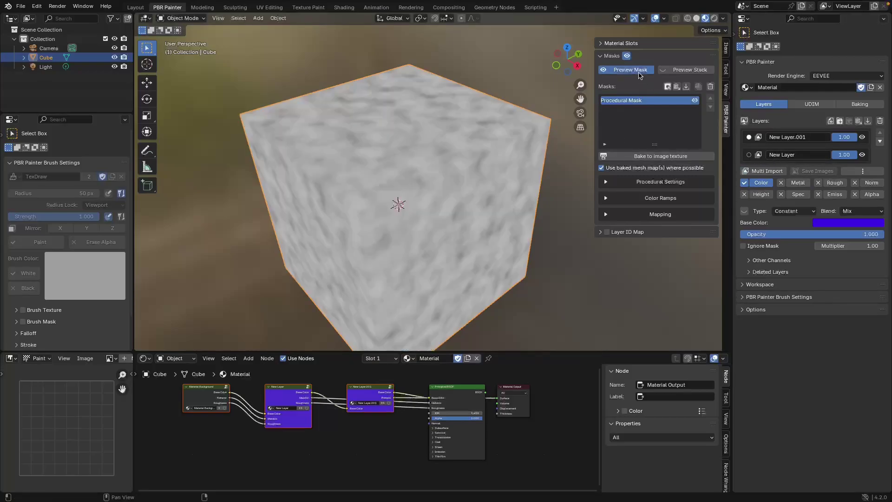
{"action": "left_click", "coordinate": [384, 158]}
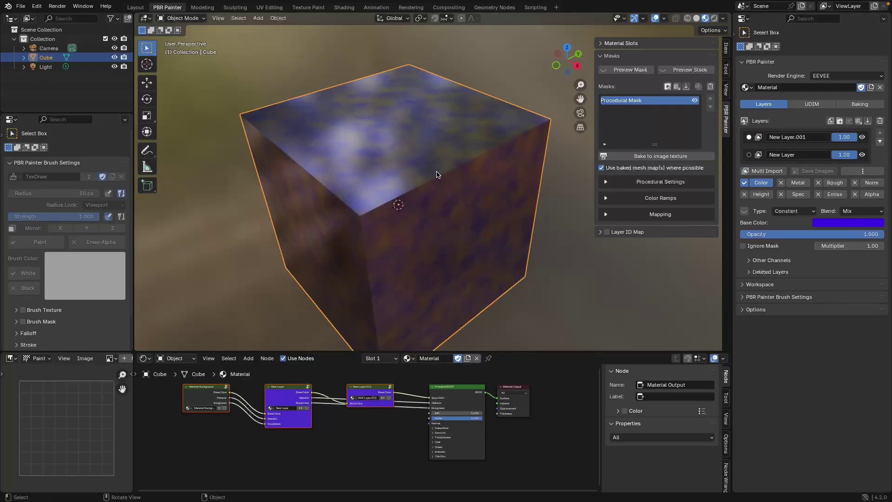
Enable the Metal channel on the masked upper layer
{"action": "left_click", "coordinate": [799, 184]}
{"action": "middle_click_drag", "start_coordinate": [403, 161], "coordinate": [420, 176]}
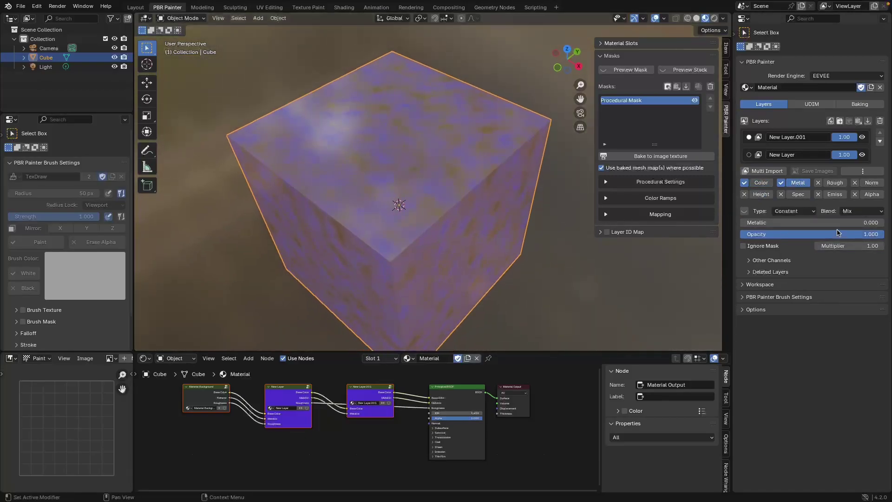
Show the upper layer's Color channel settings, examine the blended cube from several angles, and collapse the Masks section
{"action": "middle_click_drag", "start_coordinate": [363, 181], "coordinate": [349, 168]}
{"action": "left_click", "coordinate": [759, 183]}
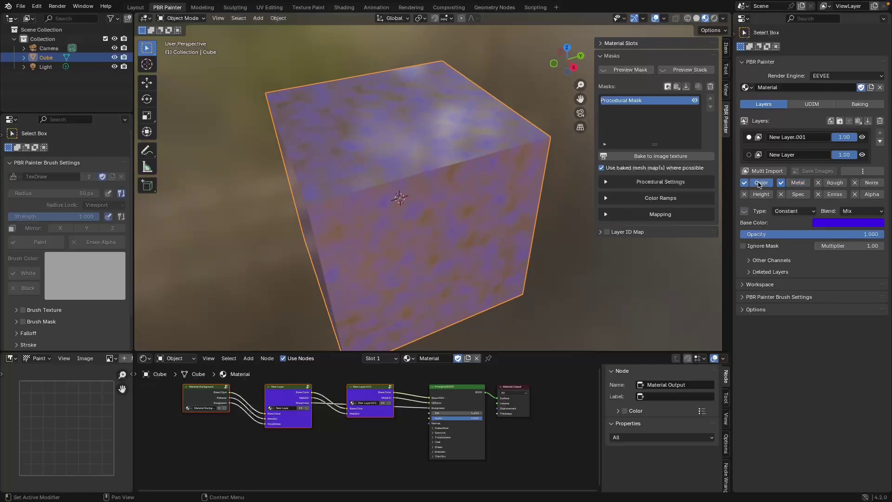
{"action": "middle_click_drag", "start_coordinate": [465, 186], "coordinate": [402, 151]}
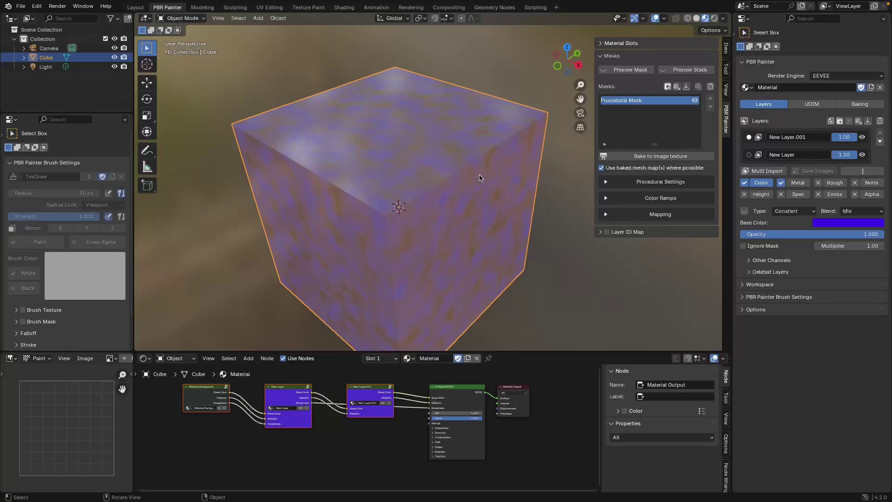
{"action": "middle_click_drag", "start_coordinate": [498, 183], "coordinate": [453, 177]}
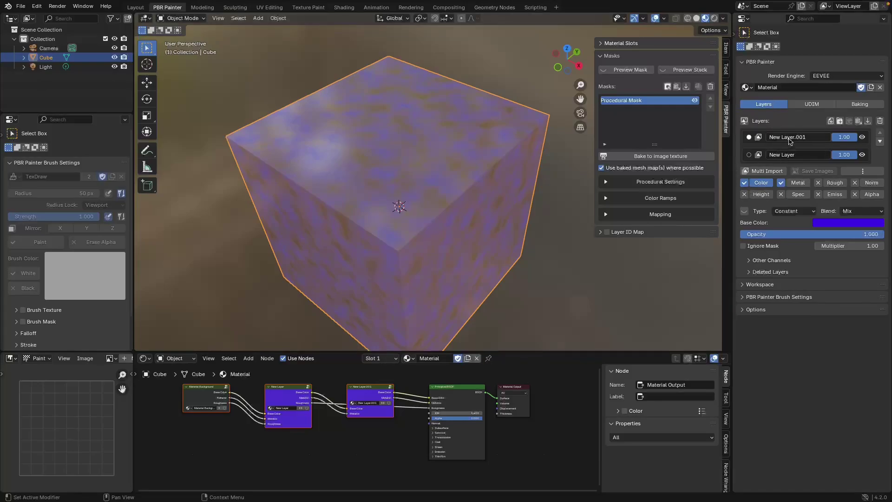
{"action": "middle_click_drag", "start_coordinate": [427, 166], "coordinate": [420, 157]}
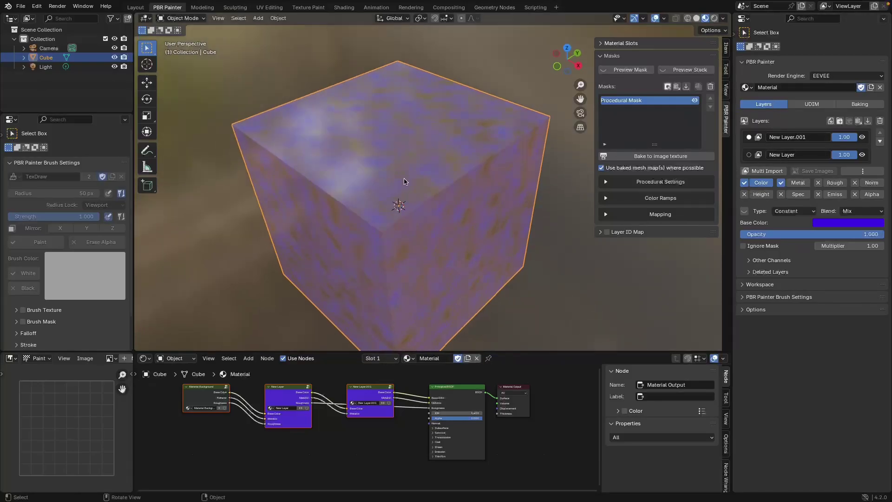
{"action": "left_click", "coordinate": [624, 57]}
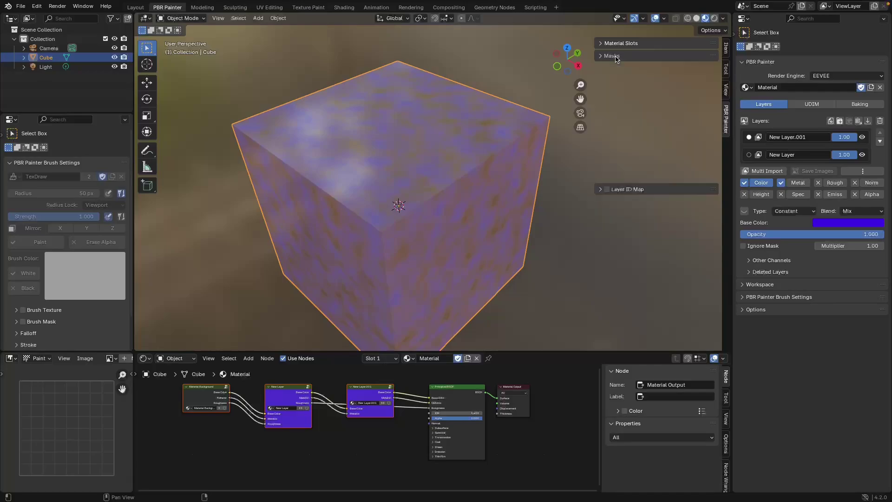
{"action": "middle_click_drag", "start_coordinate": [544, 205], "coordinate": [539, 200]}
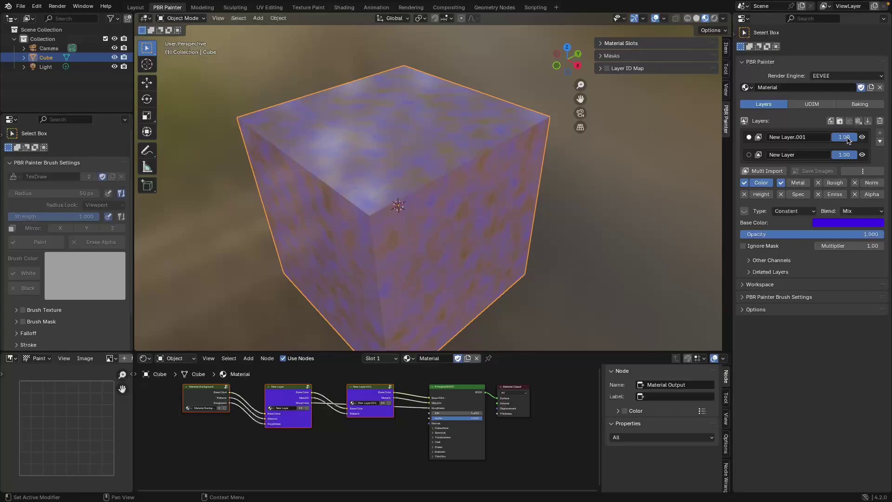
Try the Multiply blend mode on the upper layer's Color channel, compare both layers' settings, and restore the blend to Mix
{"action": "left_click", "coordinate": [871, 211]}
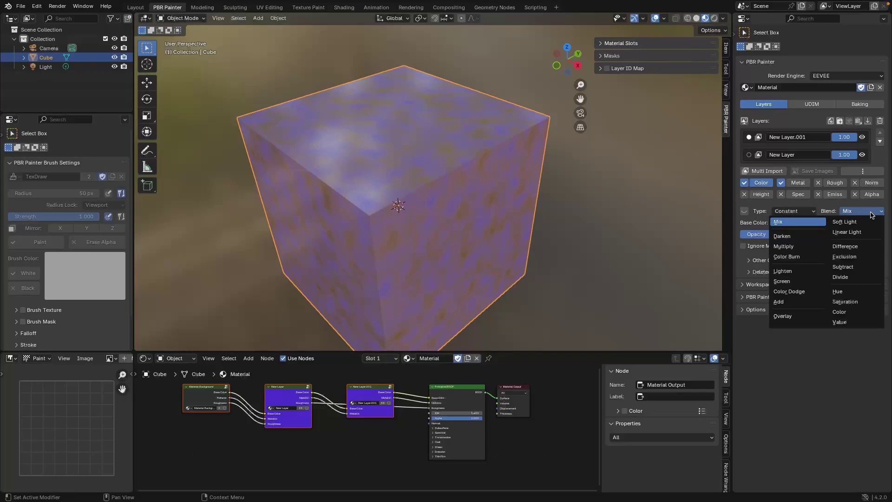
{"action": "left_click", "coordinate": [786, 247]}
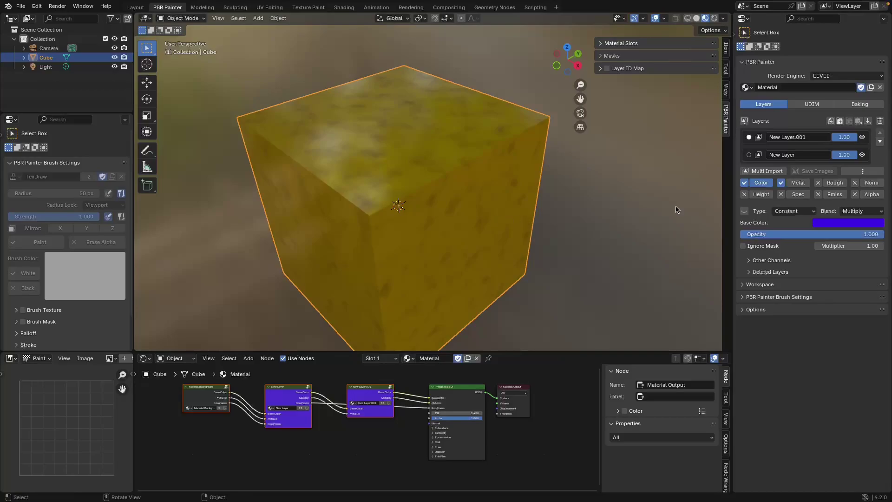
{"action": "left_click", "coordinate": [749, 155]}
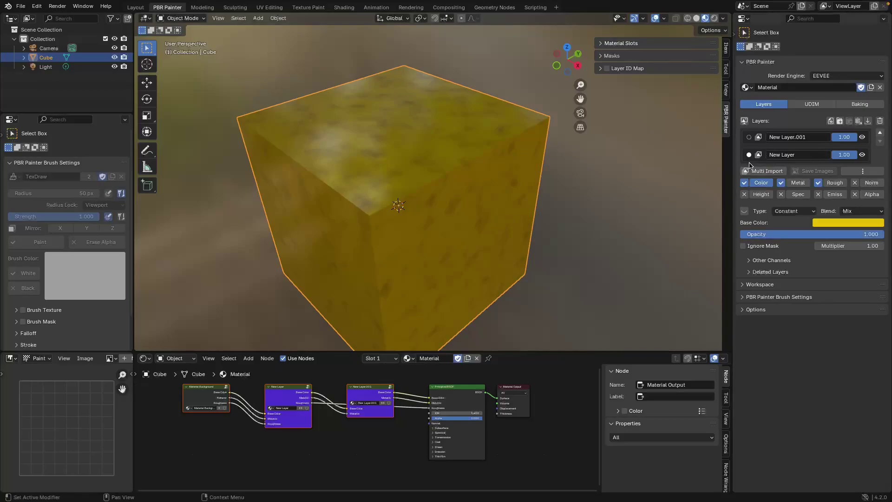
{"action": "left_click", "coordinate": [749, 137]}
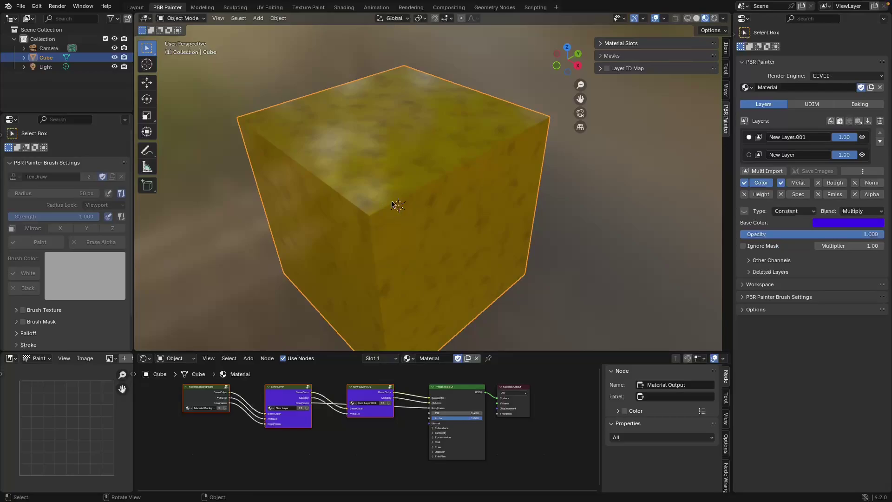
{"action": "middle_click_drag", "start_coordinate": [433, 181], "coordinate": [446, 179]}
{"action": "left_click", "coordinate": [870, 212]}
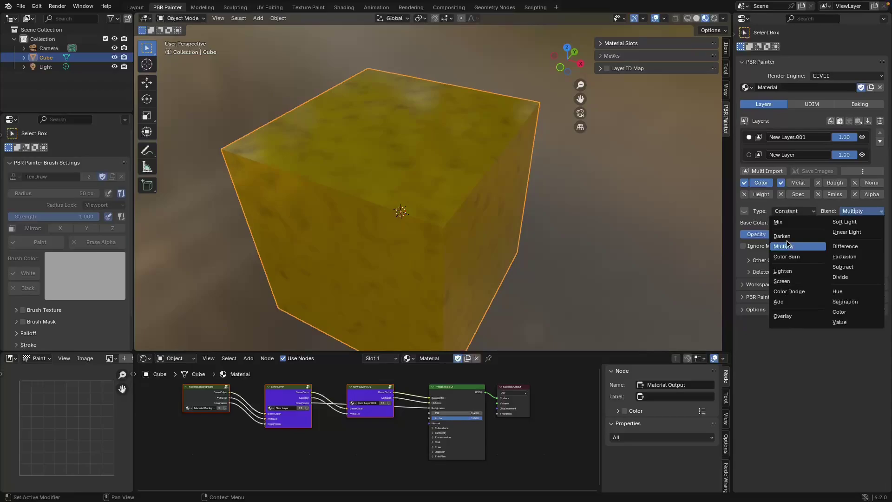
{"action": "left_click", "coordinate": [785, 222]}
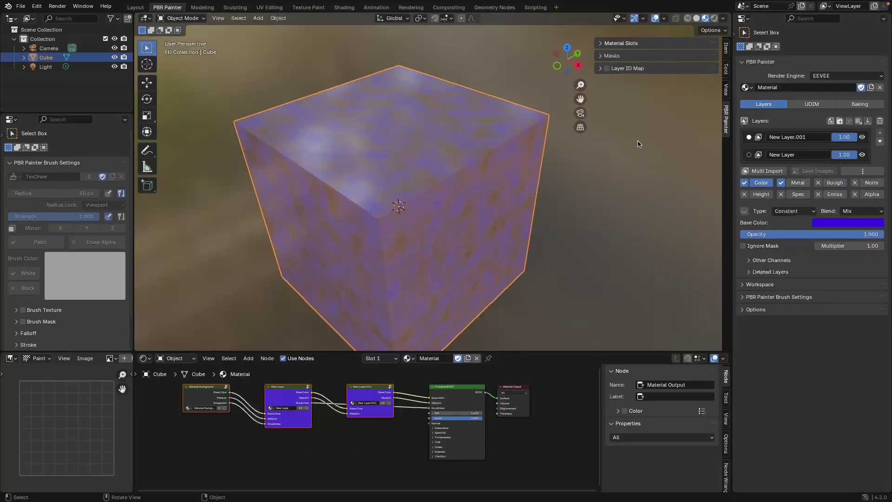
Try the upper layer's Color channel at zero opacity, check its Metal channel settings, and return the Color opacity to 1.000
{"action": "mouse_move", "coordinate": [844, 137]}
{"action": "left_mouse_down"}
{"action": "mouse_move", "coordinate": [809, 137]}
{"action": "mouse_move", "coordinate": [845, 137]}
{"action": "left_mouse_up"}
{"action": "left_click_drag", "start_coordinate": [836, 238], "coordinate": [740, 238]}
{"action": "left_click", "coordinate": [798, 184]}
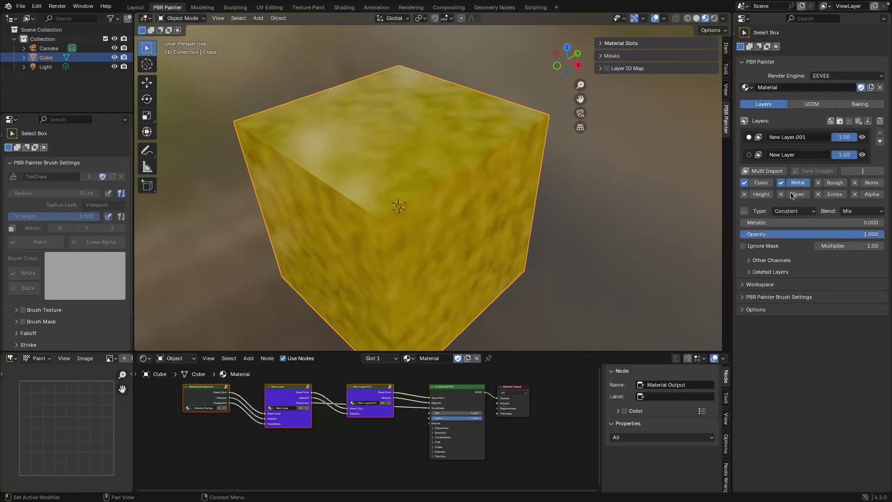
{"action": "left_click", "coordinate": [762, 182]}
{"action": "left_click_drag", "start_coordinate": [767, 237], "coordinate": [884, 235]}
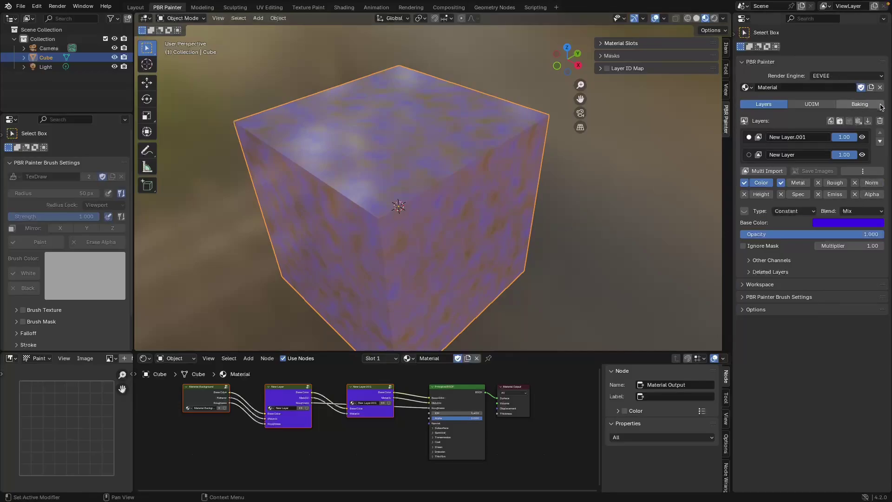
Delete the upper masked layer and disable the Color, Metal and Rough channels on the remaining layer
{"action": "left_click", "coordinate": [880, 121]}
{"action": "left_click", "coordinate": [840, 139]}
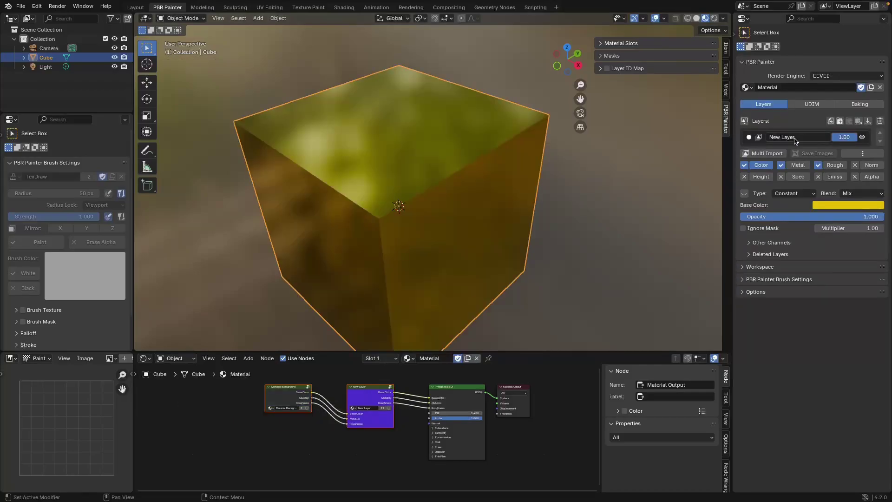
{"action": "left_click", "coordinate": [745, 166]}
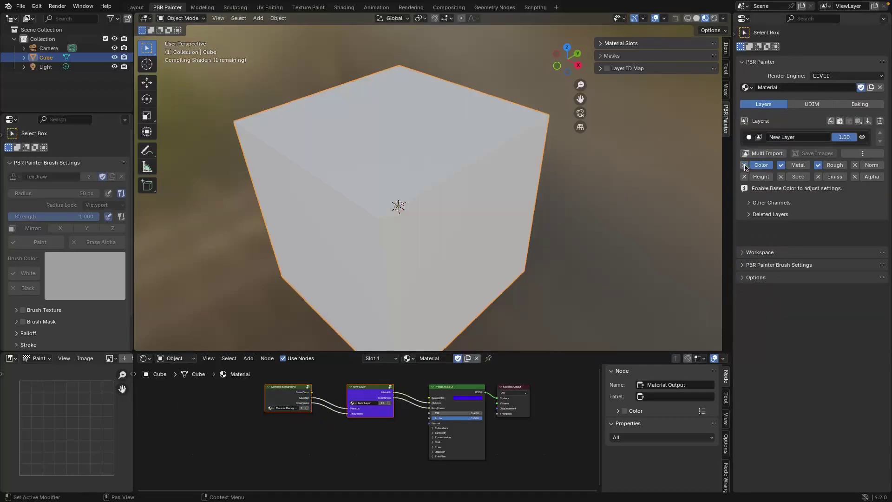
{"action": "left_click", "coordinate": [781, 166]}
{"action": "left_click", "coordinate": [818, 165]}
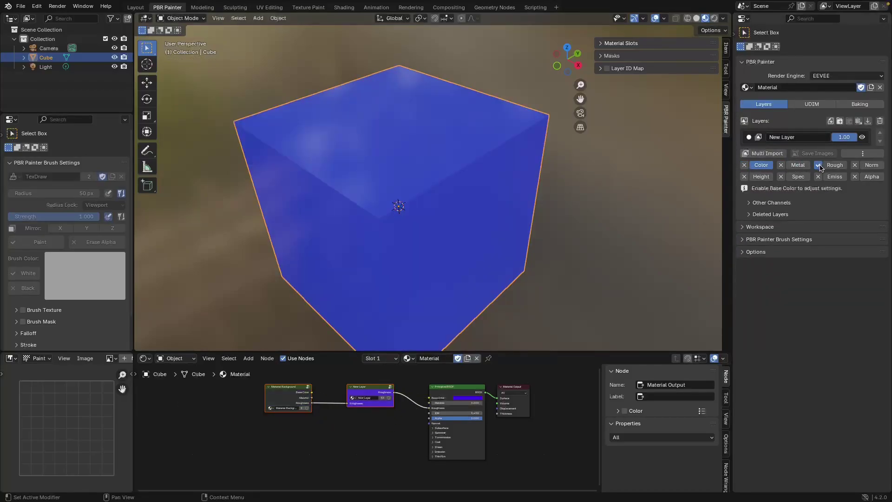
Enable the Norm channel on the remaining layer and set its type to Procedural
{"action": "left_click", "coordinate": [855, 165]}
{"action": "left_click", "coordinate": [872, 166]}
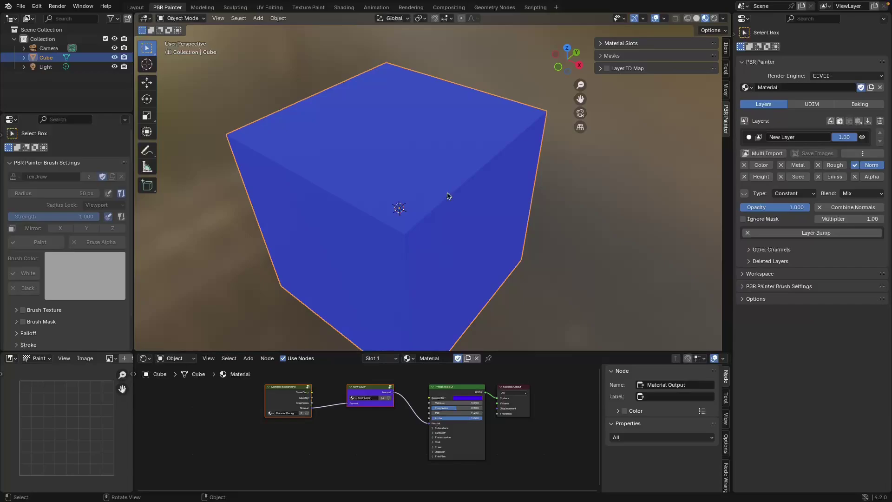
{"action": "left_click", "coordinate": [795, 194]}
{"action": "left_click", "coordinate": [797, 196]}
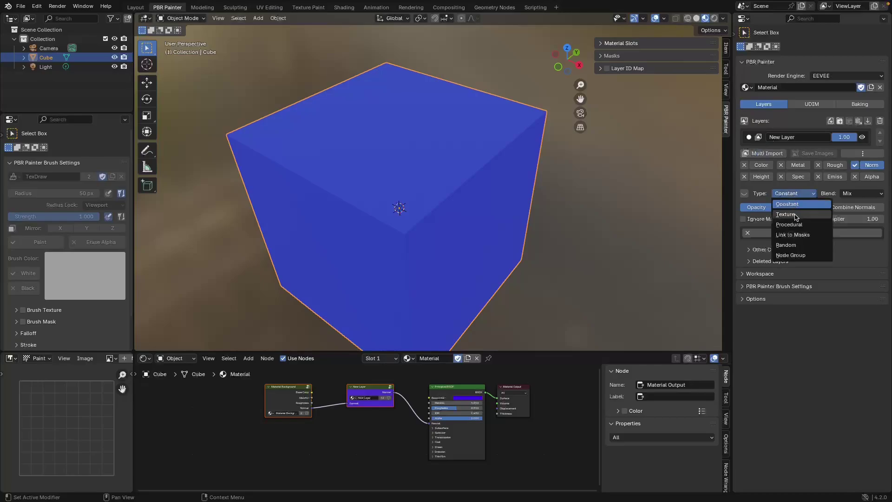
{"action": "left_click", "coordinate": [793, 223]}
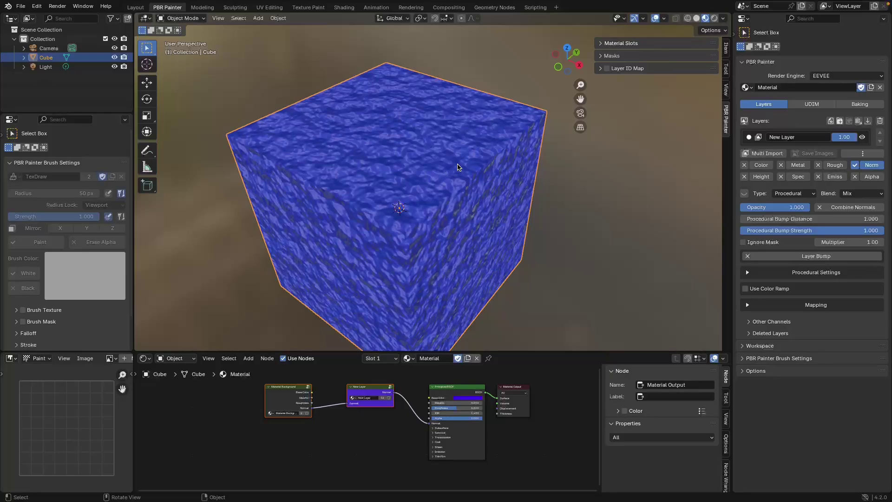
Add a Standard Filled layer on top and enable its Norm channel with the type set to Procedural
{"action": "left_click", "coordinate": [830, 122]}
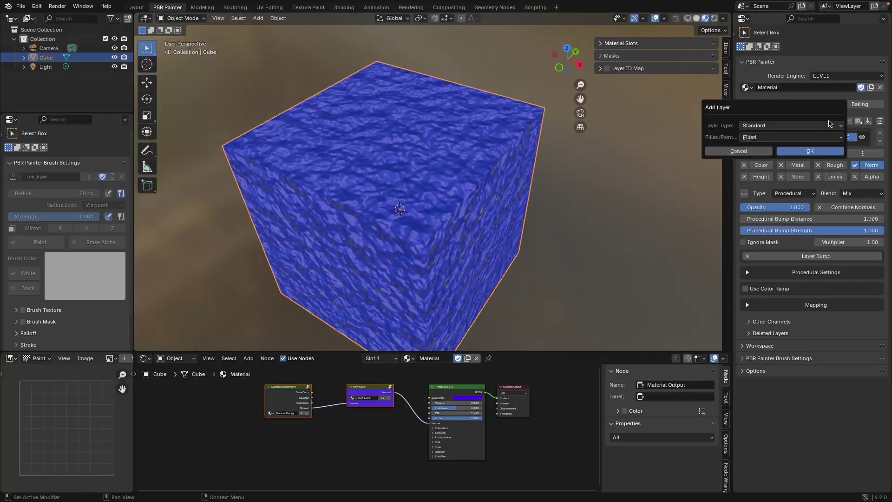
{"action": "left_click", "coordinate": [813, 151]}
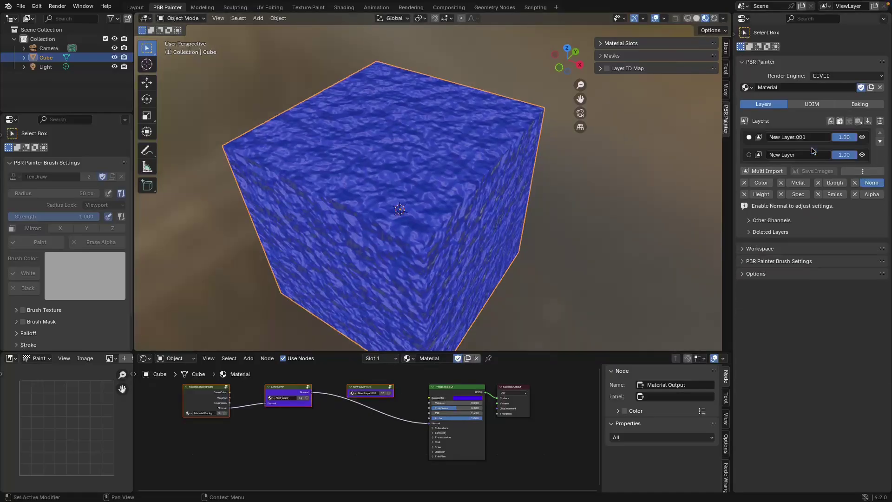
{"action": "left_click", "coordinate": [856, 183]}
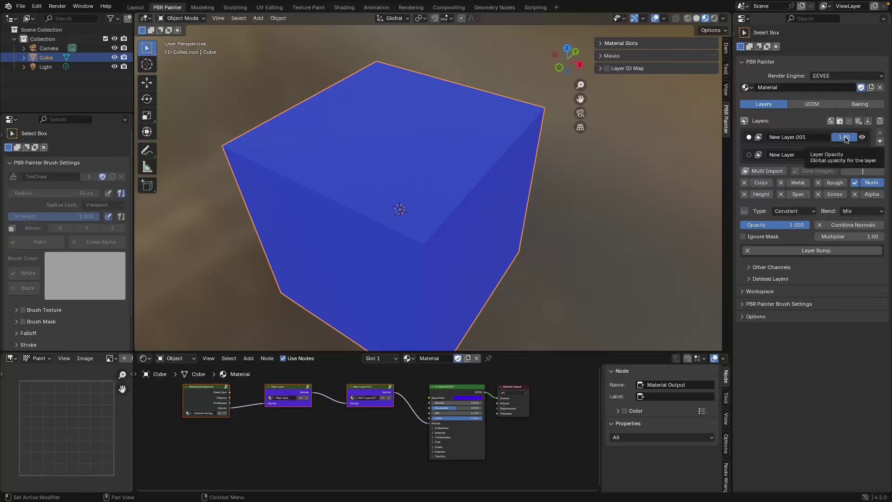
{"action": "mouse_move", "coordinate": [845, 140]}
{"action": "left_mouse_down"}
{"action": "mouse_move", "coordinate": [809, 139]}
{"action": "mouse_move", "coordinate": [845, 139]}
{"action": "left_mouse_up"}
{"action": "left_click", "coordinate": [793, 211]}
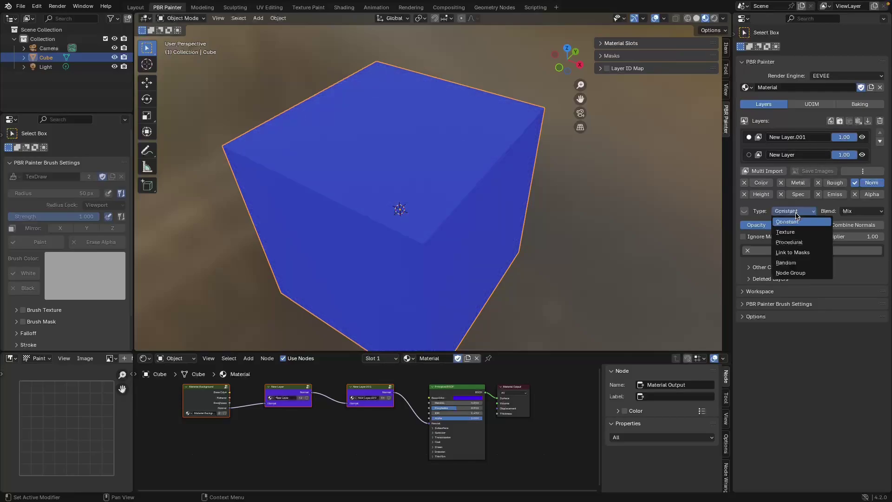
{"action": "left_click", "coordinate": [793, 244]}
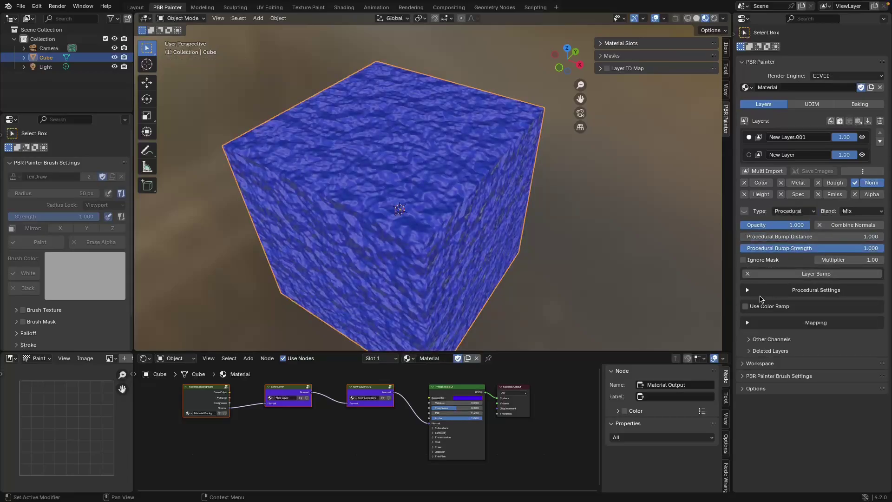
Change the new upper layer's procedural normal texture to Voronoi and collapse its Procedural Settings
{"action": "left_click", "coordinate": [766, 291]}
{"action": "left_click", "coordinate": [795, 303]}
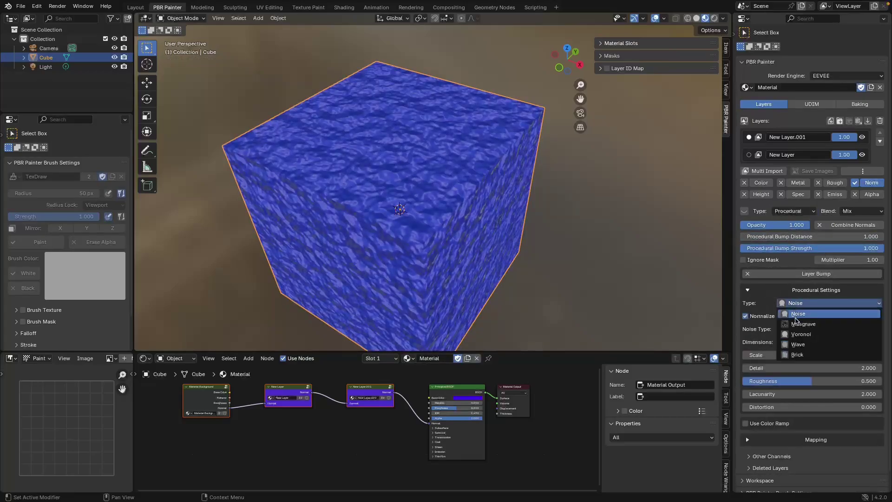
{"action": "left_click", "coordinate": [796, 336]}
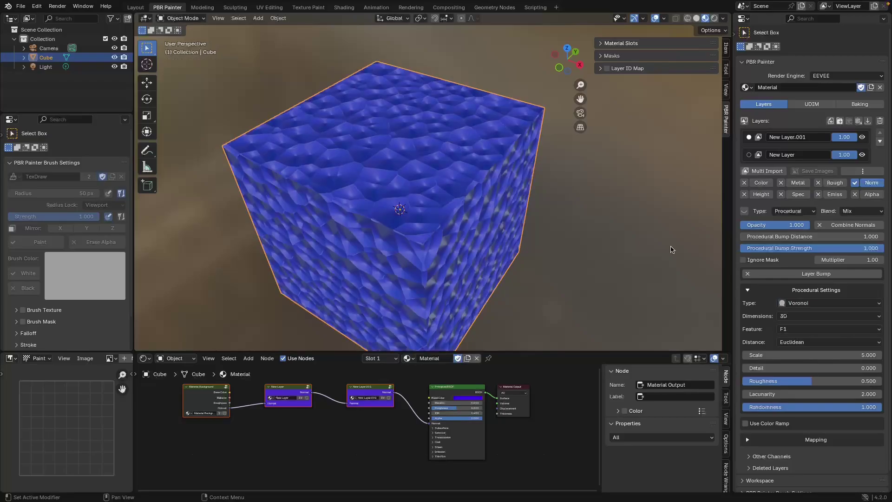
{"action": "middle_click_drag", "start_coordinate": [408, 195], "coordinate": [432, 140]}
{"action": "left_click", "coordinate": [752, 292]}
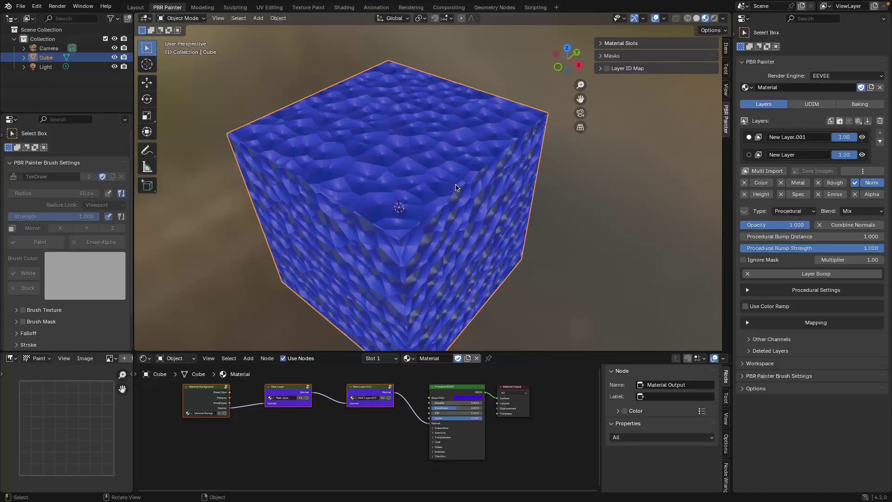
Try the upper layer at 0.53 opacity, inspect the mixed bumps up close, and restore the layer opacity to 1.00
{"action": "left_click_drag", "start_coordinate": [853, 137], "coordinate": [841, 137]}
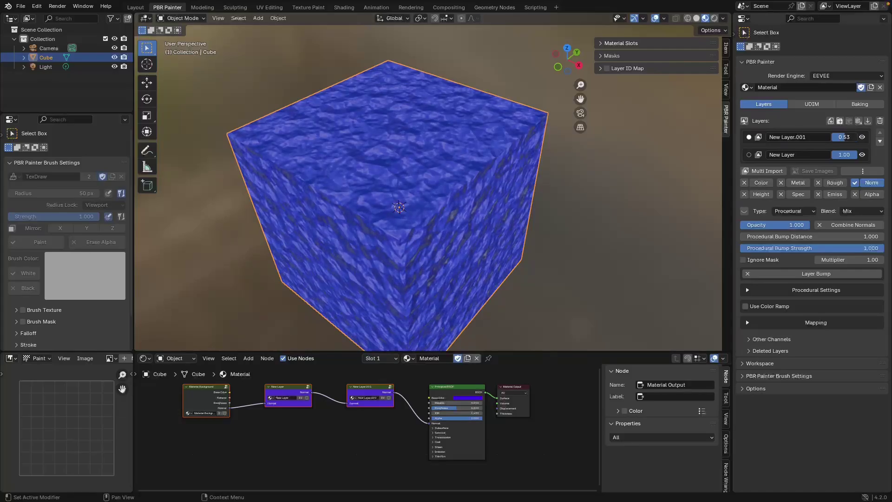
{"action": "middle_click_drag", "start_coordinate": [431, 157], "coordinate": [442, 216]}
{"action": "middle_click_drag", "start_coordinate": [446, 217], "coordinate": [456, 230]}
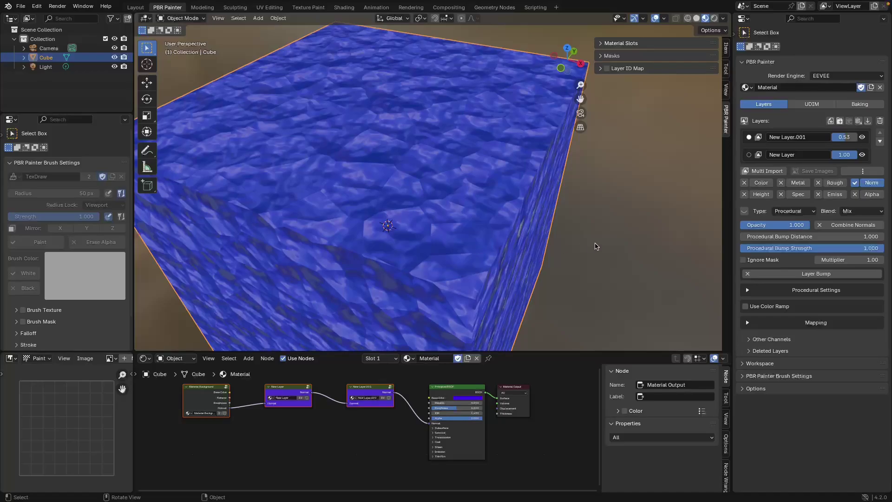
{"action": "left_click_drag", "start_coordinate": [842, 137], "coordinate": [857, 137]}
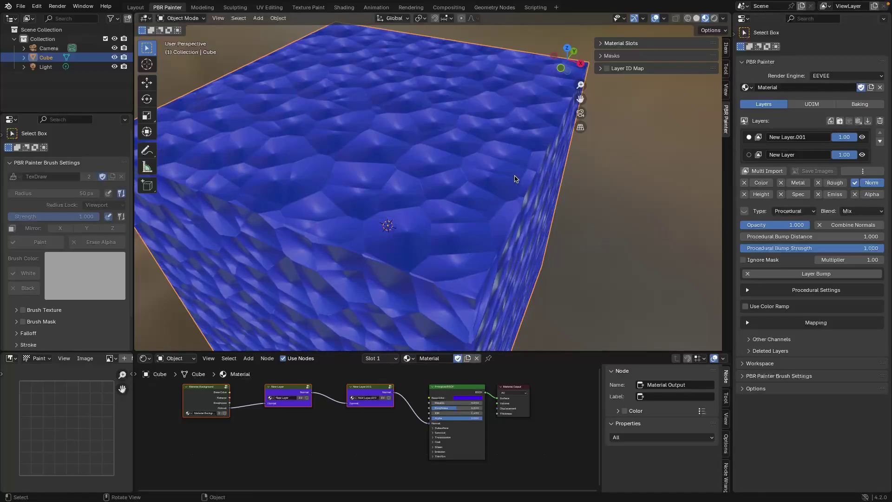
Enable Combine Normals on the upper layer's Norm channel and set its Procedural Bump Strength to 0.446
{"action": "left_click", "coordinate": [847, 226]}
{"action": "middle_click_drag", "start_coordinate": [400, 223], "coordinate": [465, 195]}
{"action": "scroll", "coordinate": [532, 148], "scroll_direction": "up", "scroll_amount": 3}
{"action": "scroll", "coordinate": [531, 147], "scroll_direction": "down", "scroll_amount": 5}
{"action": "middle_click_drag", "start_coordinate": [531, 148], "coordinate": [488, 176]}
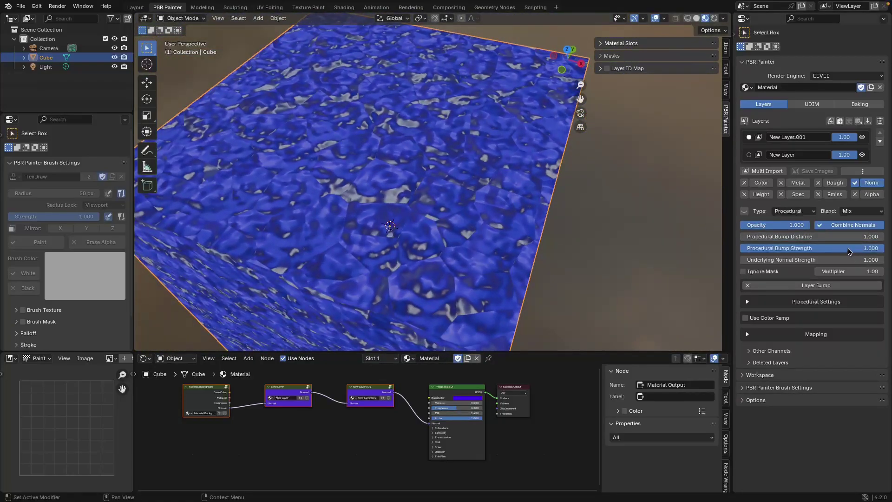
{"action": "left_click_drag", "start_coordinate": [849, 251], "coordinate": [778, 252]}
Set the lower layer's Procedural Bump Distance to 0.300 and inspect the combined bumps up close
{"action": "left_click", "coordinate": [749, 155]}
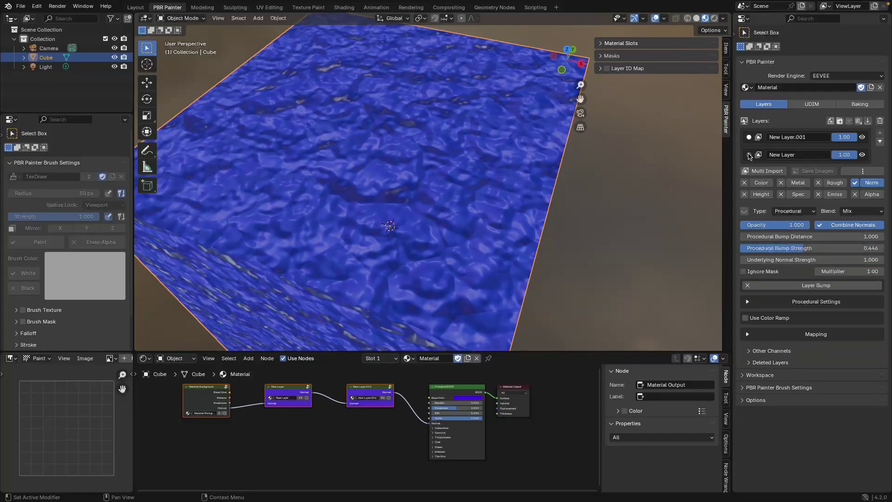
{"action": "left_click_drag", "start_coordinate": [814, 237], "coordinate": [832, 236]}
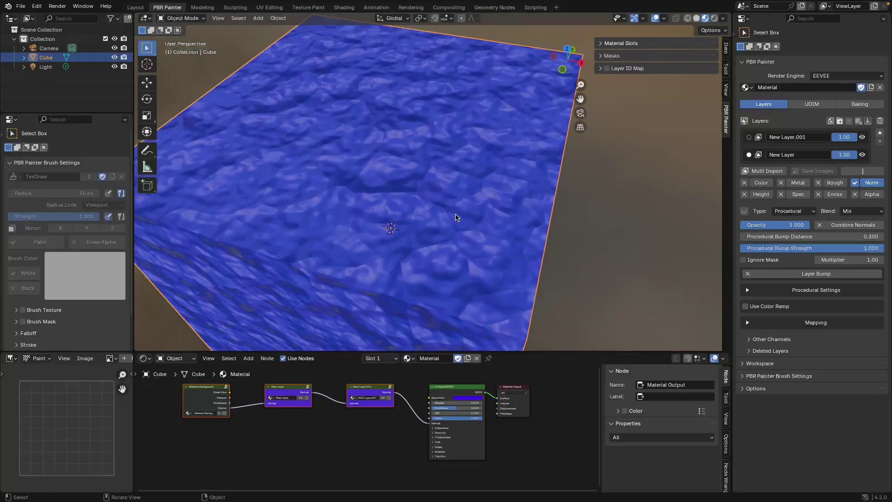
{"action": "scroll", "coordinate": [453, 216], "scroll_direction": "up", "scroll_amount": 2}
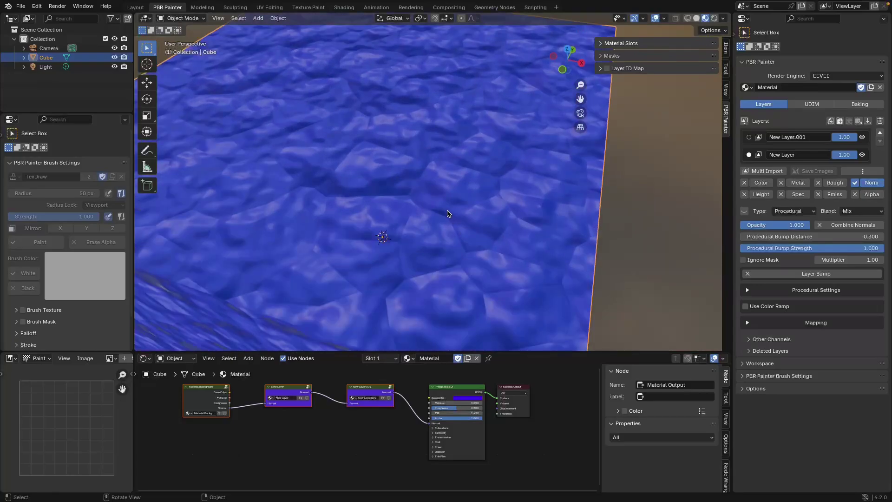
Make the upper layer active and inspect its combined normals on the cube from several angles
{"action": "left_click", "coordinate": [749, 137]}
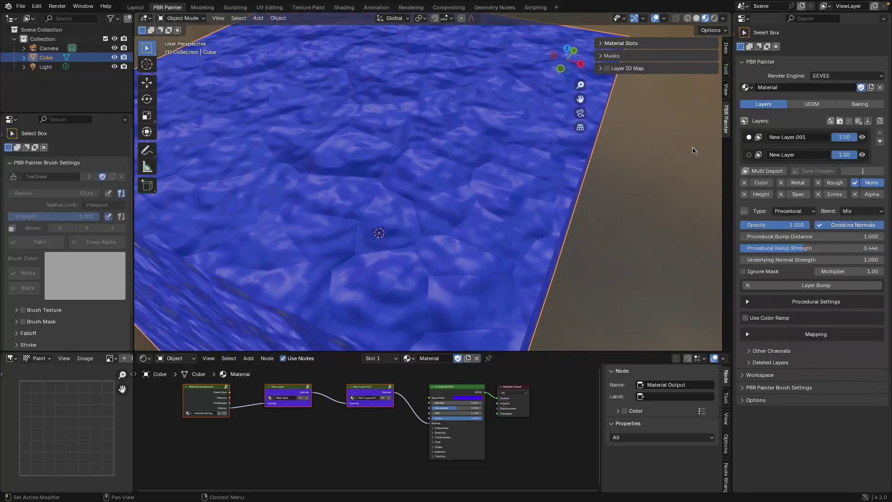
{"action": "key", "text": "ctrl+z"}
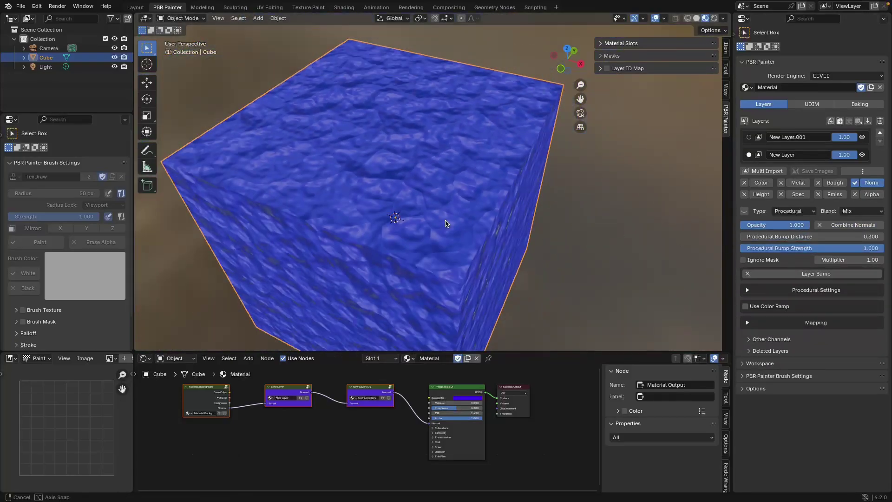
{"action": "middle_click_drag", "start_coordinate": [453, 246], "coordinate": [443, 227]}
{"action": "key", "text": "ctrl+shift+z"}
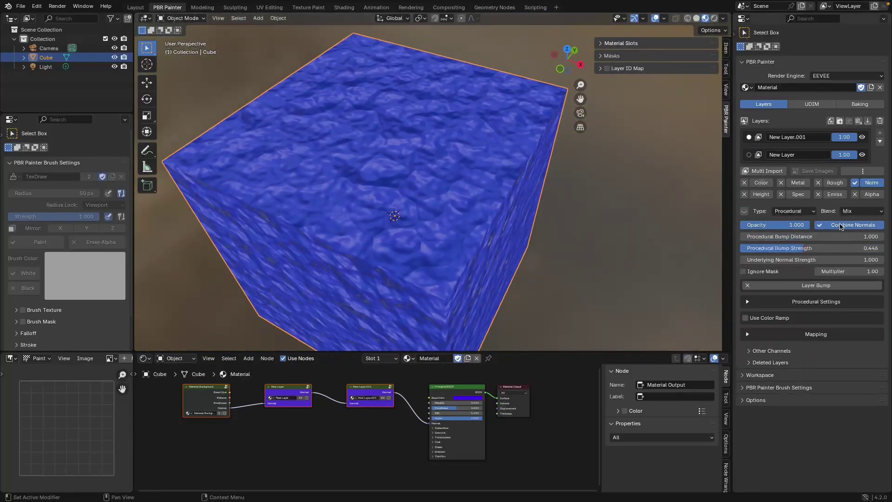
{"action": "middle_click_drag", "start_coordinate": [517, 220], "coordinate": [514, 206]}
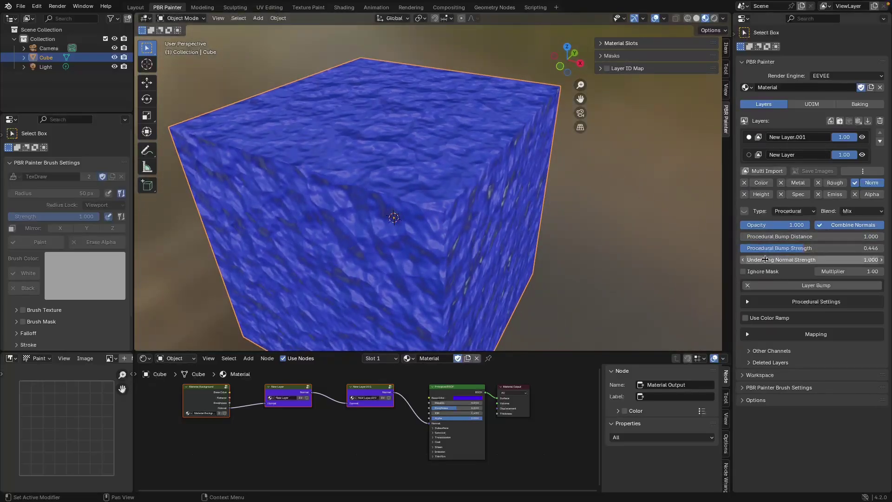
{"action": "middle_click_drag", "start_coordinate": [427, 200], "coordinate": [475, 196]}
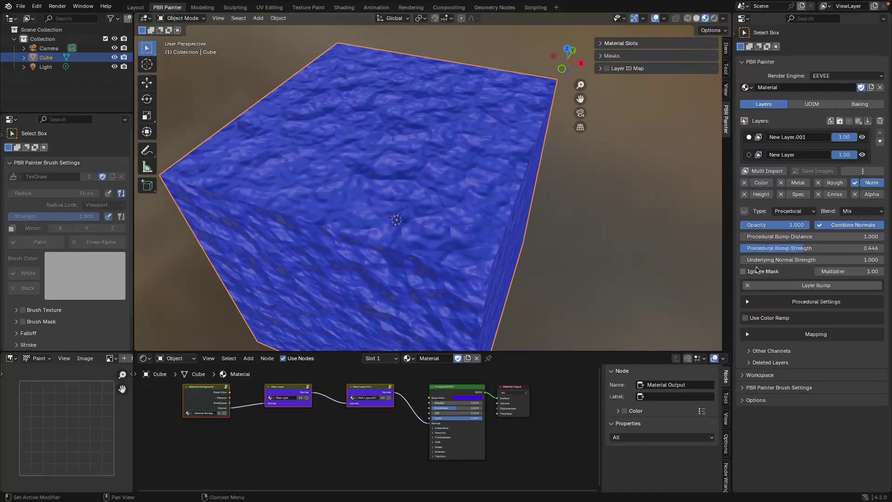
Reduce the upper layer's Underlying Normal Strength to 0.200 and inspect the bumps on the cube's top and sides
{"action": "left_click", "coordinate": [743, 260]}
{"action": "left_click", "coordinate": [743, 260]}
{"action": "left_click", "coordinate": [743, 260]}
{"action": "left_click", "coordinate": [743, 260]}
{"action": "left_click", "coordinate": [743, 261]}
{"action": "left_click", "coordinate": [743, 260]}
{"action": "left_click", "coordinate": [743, 261]}
{"action": "left_click", "coordinate": [743, 261]}
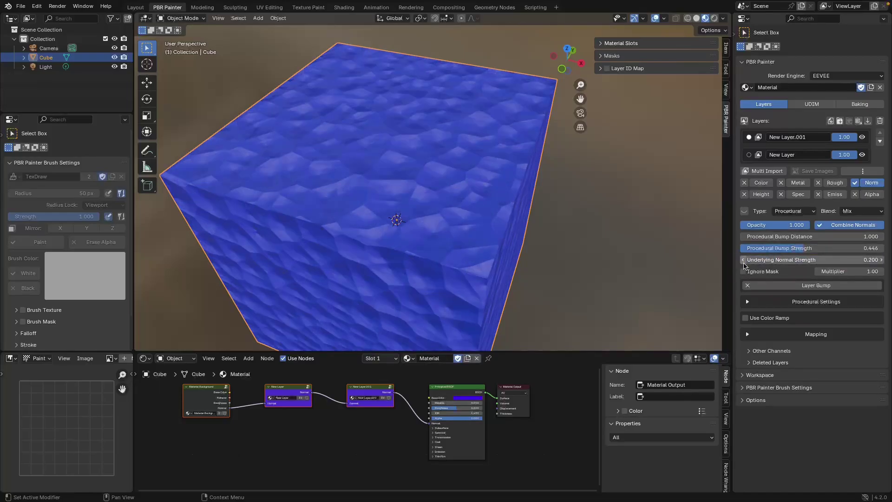
{"action": "mouse_move", "coordinate": [426, 242]}
{"action": "middle_mouse_down"}
{"action": "mouse_move", "coordinate": [444, 193]}
{"action": "mouse_move", "coordinate": [416, 237]}
{"action": "middle_mouse_up"}
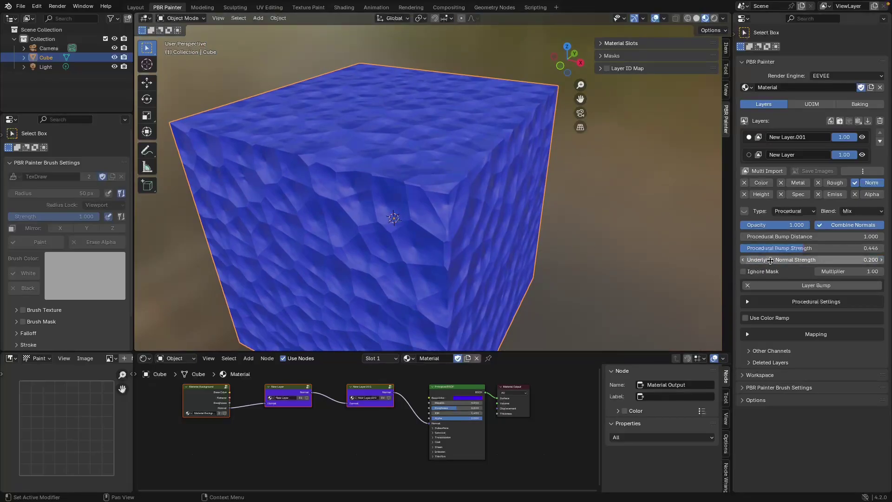
{"action": "middle_click_drag", "start_coordinate": [651, 209], "coordinate": [655, 242]}
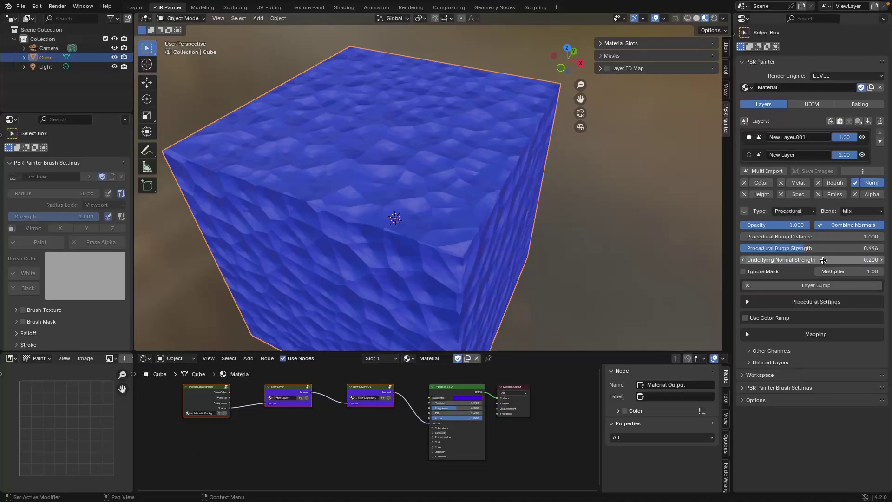
Check the lower layer's Norm settings, then return to the upper layer and add a Procedural mask to it
{"action": "left_click", "coordinate": [750, 156]}
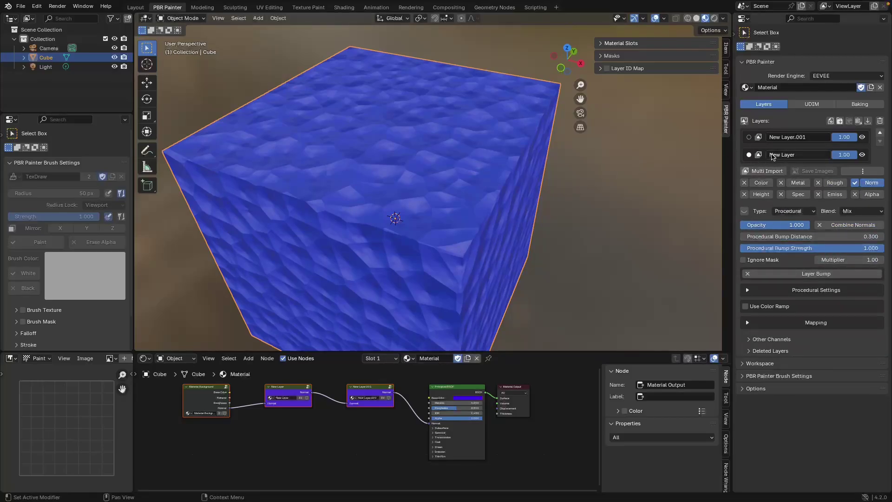
{"action": "left_click", "coordinate": [748, 138]}
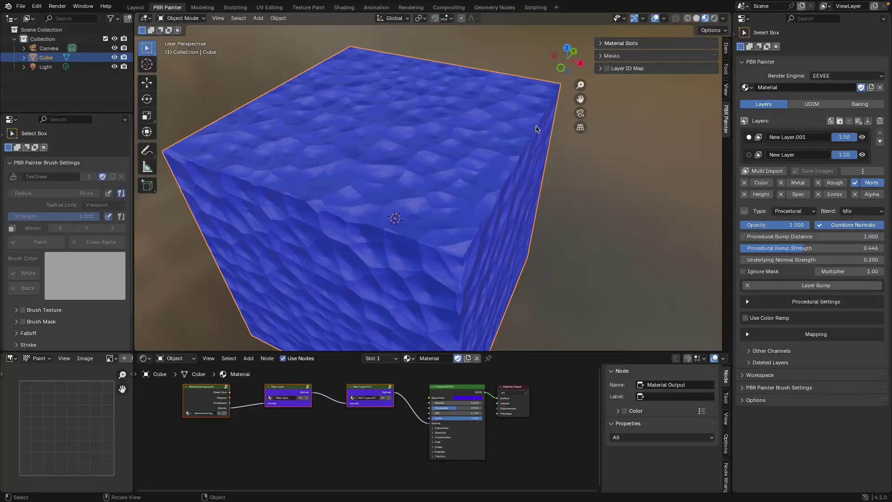
{"action": "left_click", "coordinate": [612, 56]}
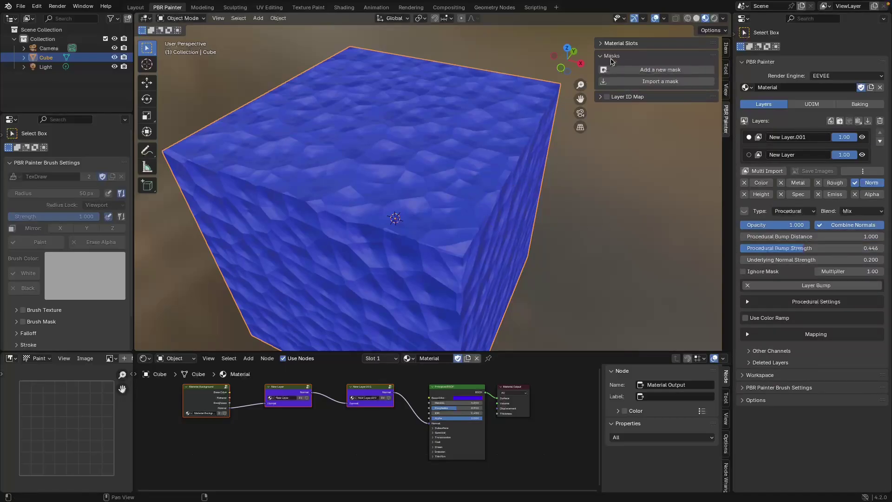
{"action": "left_click", "coordinate": [642, 71]}
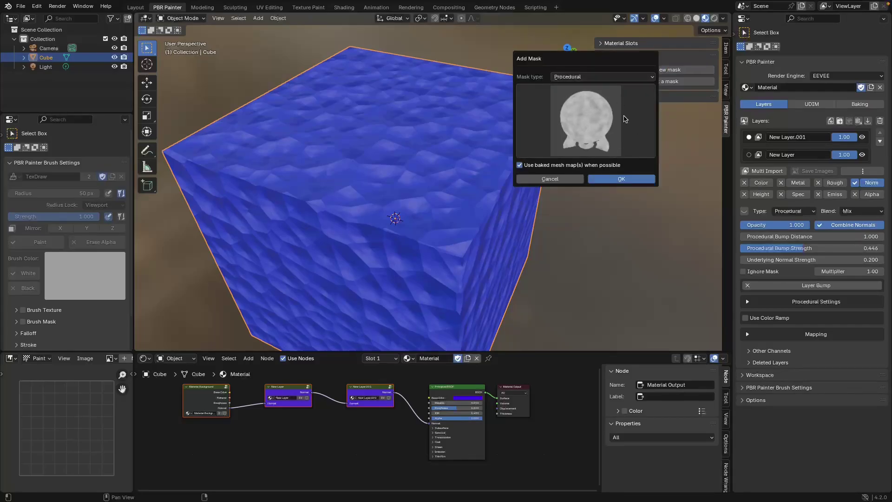
{"action": "left_click", "coordinate": [619, 179]}
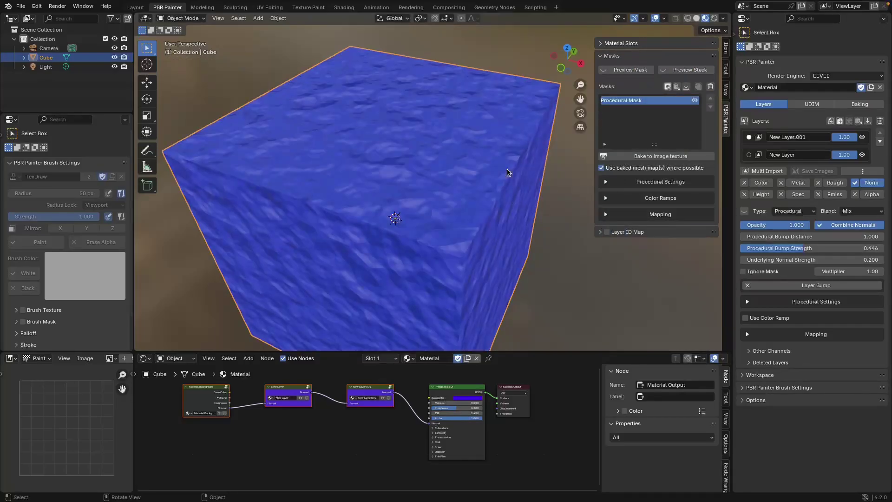
Sharpen the procedural mask by moving the black stop of its selected mask color ramp to 0.457
{"action": "left_click", "coordinate": [646, 198]}
{"action": "left_click_drag", "start_coordinate": [609, 246], "coordinate": [653, 249]}
{"action": "left_click", "coordinate": [630, 70]}
{"action": "scroll", "coordinate": [472, 212], "scroll_direction": "up", "scroll_amount": 3}
{"action": "mouse_move", "coordinate": [471, 211]}
{"action": "middle_mouse_down"}
{"action": "mouse_move", "coordinate": [505, 244]}
{"action": "mouse_move", "coordinate": [470, 213]}
{"action": "middle_mouse_up"}
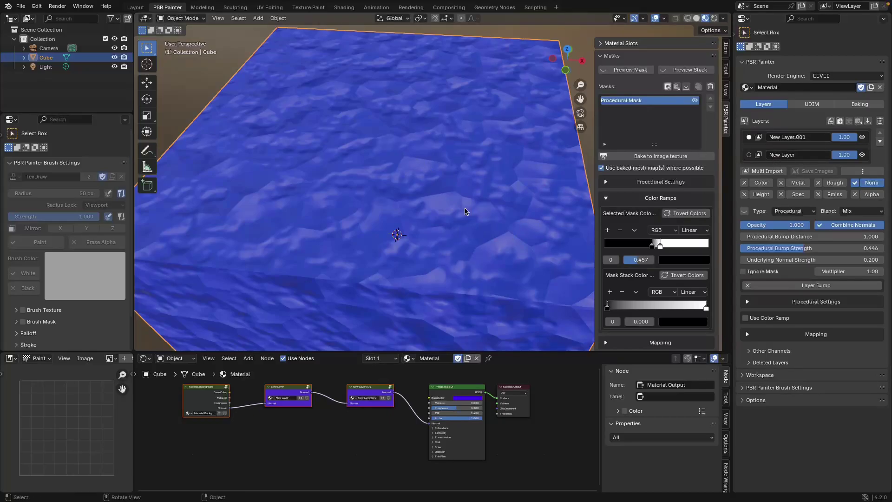
Set the upper layer's Underlying Normal Strength to 0.300 and inspect the masked bumps up close
{"action": "middle_click_drag", "start_coordinate": [362, 201], "coordinate": [432, 226]}
{"action": "scroll", "coordinate": [450, 190], "scroll_direction": "up", "scroll_amount": 5}
{"action": "scroll", "coordinate": [450, 191], "scroll_direction": "down", "scroll_amount": 5}
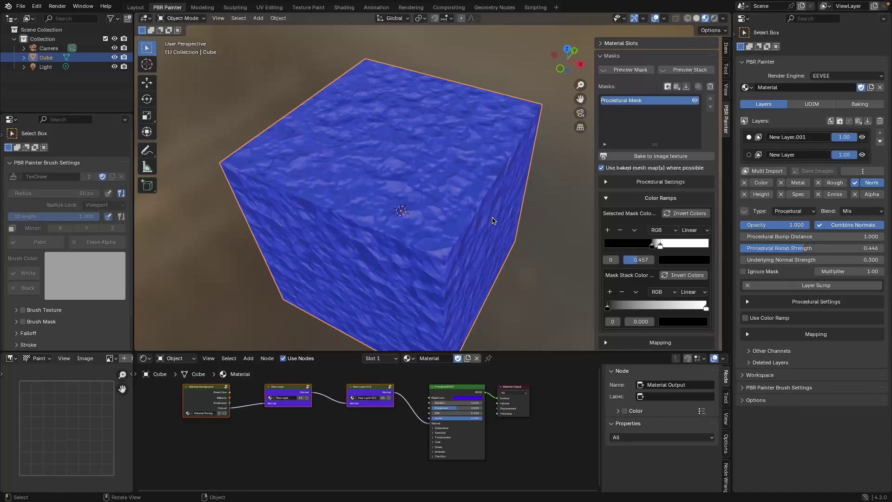
Delete the lower layer and inspect the remaining masked Voronoi normals on the cube
{"action": "left_click", "coordinate": [749, 154]}
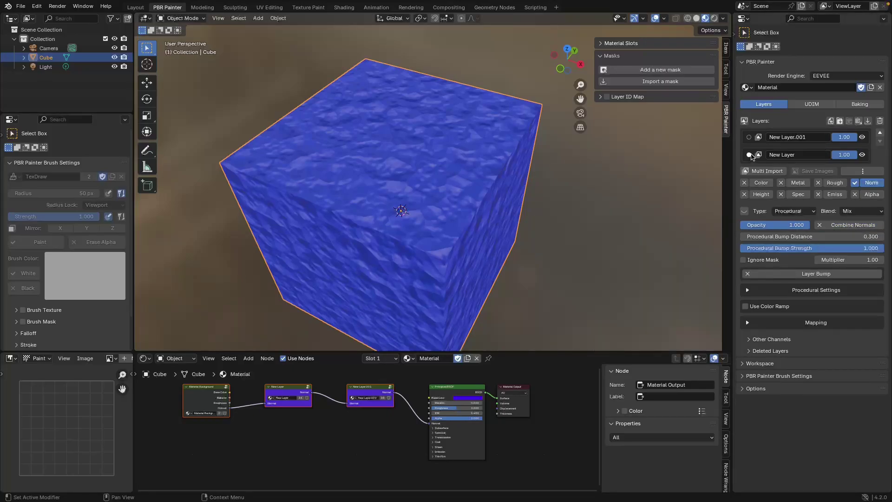
{"action": "left_click", "coordinate": [879, 121]}
{"action": "left_click", "coordinate": [851, 141]}
{"action": "middle_click_drag", "start_coordinate": [439, 204], "coordinate": [424, 193]}
{"action": "scroll", "coordinate": [393, 233], "scroll_direction": "up", "scroll_amount": 4}
{"action": "middle_click_drag", "start_coordinate": [392, 233], "coordinate": [459, 194]}
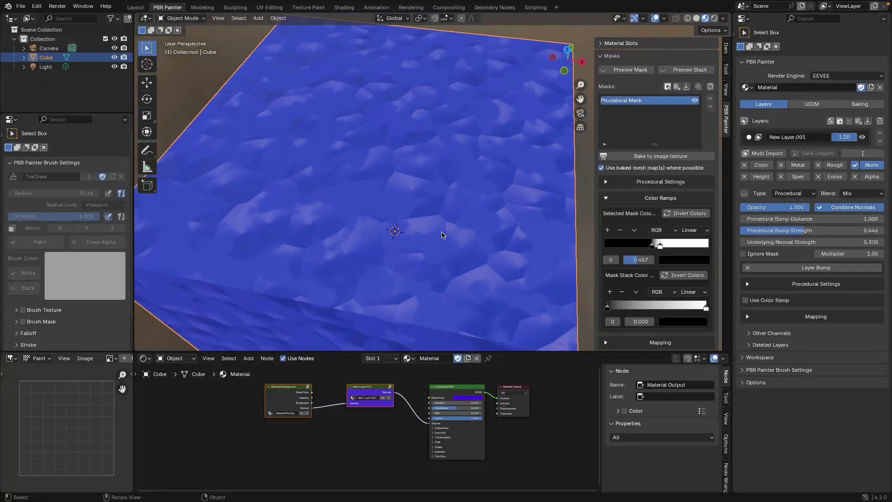
{"action": "scroll", "coordinate": [449, 231], "scroll_direction": "down", "scroll_amount": 5}
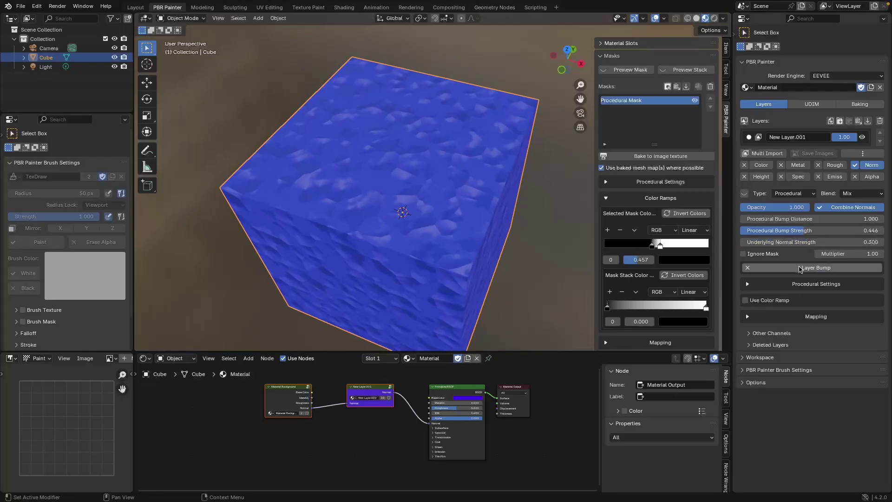
Enable Layer Bump on the remaining layer's Norm channel and compare the raised edges with a preview of the mask
{"action": "left_click", "coordinate": [800, 268]}
{"action": "middle_click_drag", "start_coordinate": [423, 175], "coordinate": [446, 187]}
{"action": "scroll", "coordinate": [454, 210], "scroll_direction": "up", "scroll_amount": 3}
{"action": "left_click", "coordinate": [630, 69]}
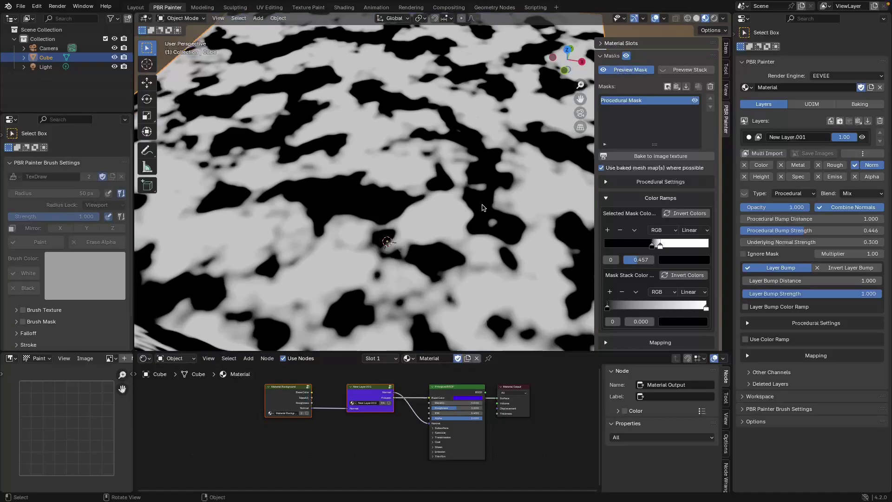
{"action": "left_click", "coordinate": [625, 70]}
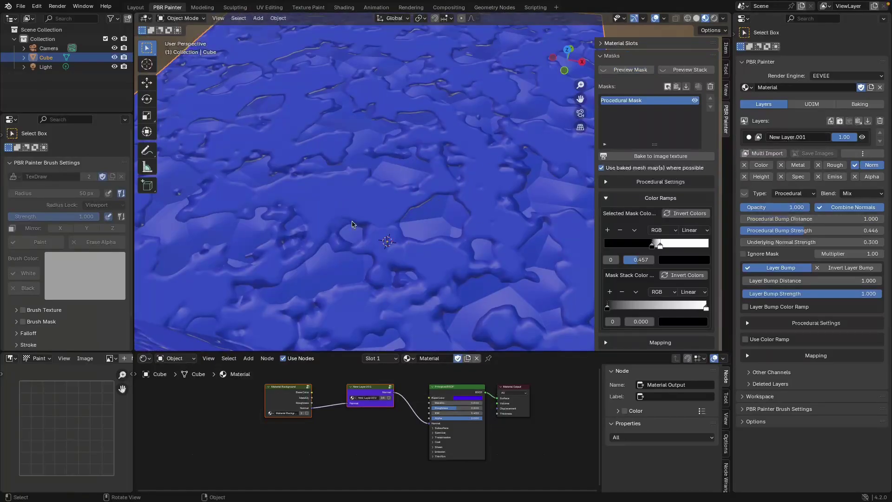
{"action": "scroll", "coordinate": [456, 214], "scroll_direction": "down", "scroll_amount": 2}
{"action": "scroll", "coordinate": [426, 215], "scroll_direction": "down", "scroll_amount": 2}
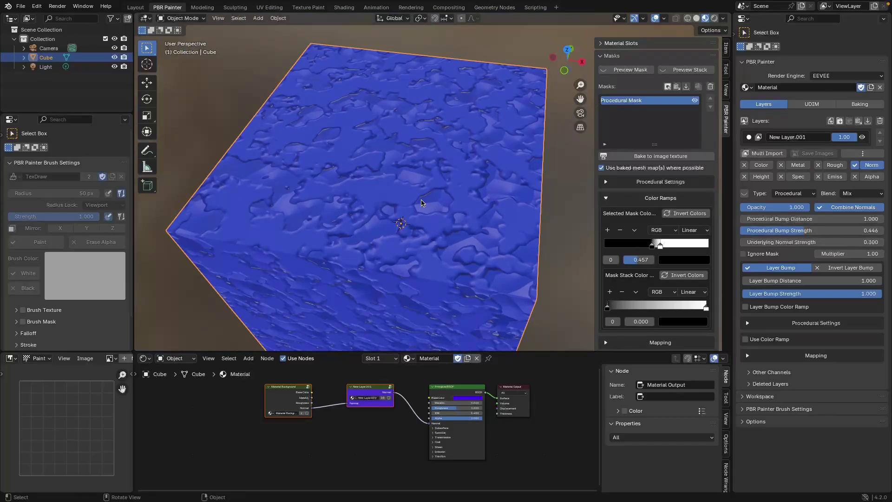
{"action": "scroll", "coordinate": [422, 203], "scroll_direction": "up", "scroll_amount": 4}
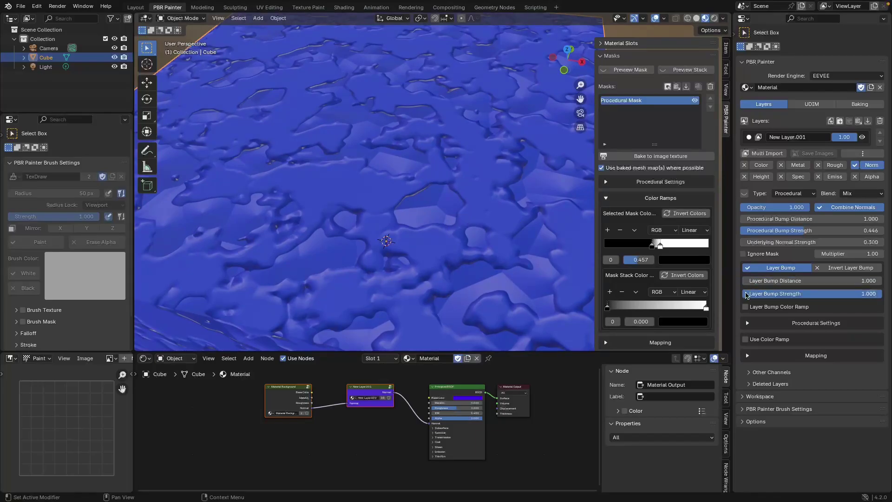
Lower the Layer Bump Strength to 0.490 and inspect the softened mask edges up close
{"action": "left_click", "coordinate": [746, 295]}
{"action": "key", "text": "Return"}
{"action": "left_click_drag", "start_coordinate": [747, 295], "coordinate": [811, 292]}
{"action": "scroll", "coordinate": [498, 228], "scroll_direction": "down", "scroll_amount": 6}
{"action": "middle_click_drag", "start_coordinate": [497, 228], "coordinate": [453, 238]}
{"action": "scroll", "coordinate": [440, 240], "scroll_direction": "up", "scroll_amount": 5}
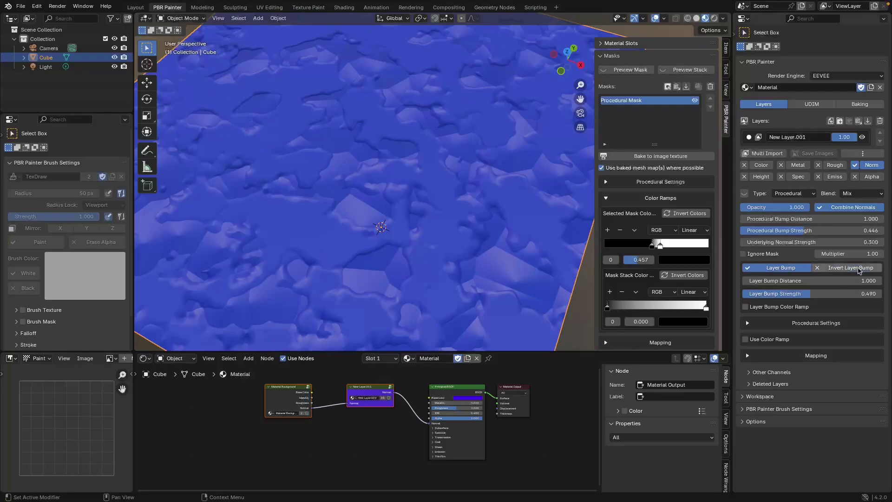
Enable Invert Layer Bump and inspect the inverted mask edges from another angle
{"action": "left_click", "coordinate": [860, 269]}
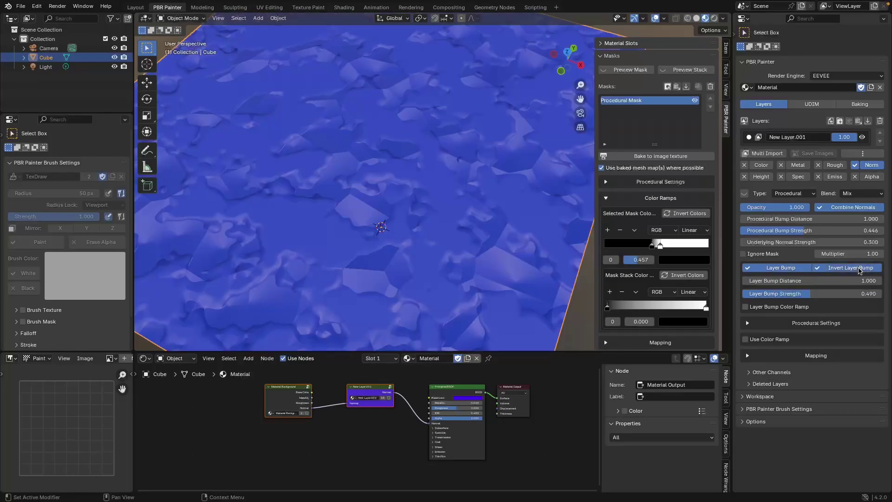
{"action": "scroll", "coordinate": [515, 224], "scroll_direction": "down", "scroll_amount": 5}
{"action": "middle_click_drag", "start_coordinate": [516, 224], "coordinate": [392, 223]}
{"action": "scroll", "coordinate": [392, 223], "scroll_direction": "up", "scroll_amount": 5}
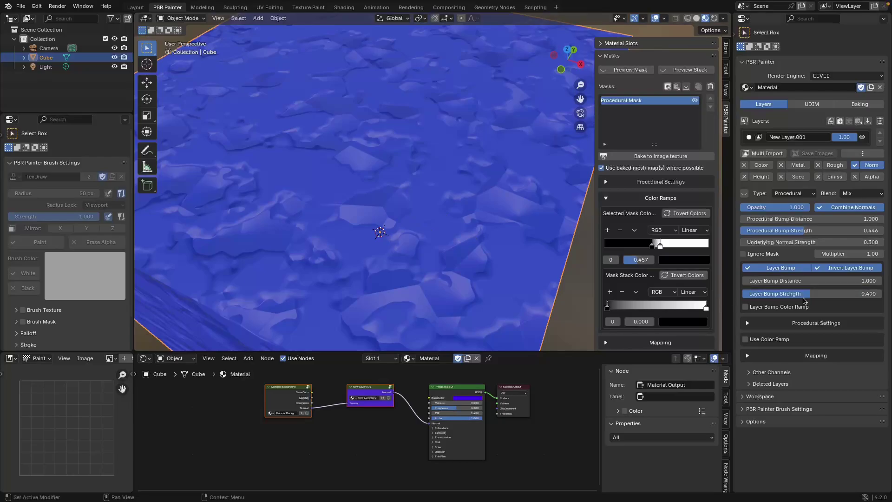
Set the Layer Bump Strength to 0.457 and inspect the cube's surface both up close and from farther away
{"action": "mouse_move", "coordinate": [807, 294]}
{"action": "left_mouse_down"}
{"action": "mouse_move", "coordinate": [878, 294]}
{"action": "mouse_move", "coordinate": [742, 294]}
{"action": "mouse_move", "coordinate": [806, 294]}
{"action": "left_mouse_up"}
{"action": "scroll", "coordinate": [508, 225], "scroll_direction": "down", "scroll_amount": 5}
{"action": "middle_click_drag", "start_coordinate": [508, 225], "coordinate": [456, 149]}
{"action": "scroll", "coordinate": [487, 223], "scroll_direction": "up", "scroll_amount": 5}
{"action": "scroll", "coordinate": [486, 246], "scroll_direction": "down", "scroll_amount": 2}
{"action": "scroll", "coordinate": [484, 179], "scroll_direction": "up", "scroll_amount": 4}
{"action": "scroll", "coordinate": [484, 179], "scroll_direction": "down", "scroll_amount": 4}
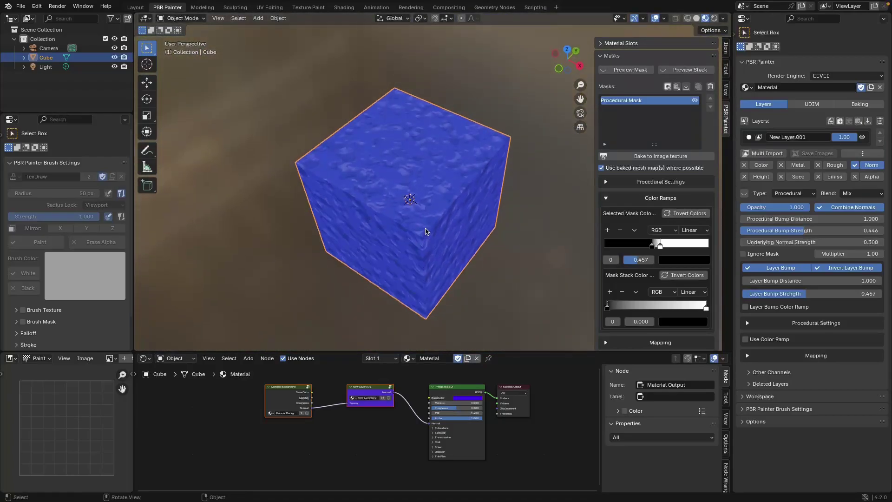